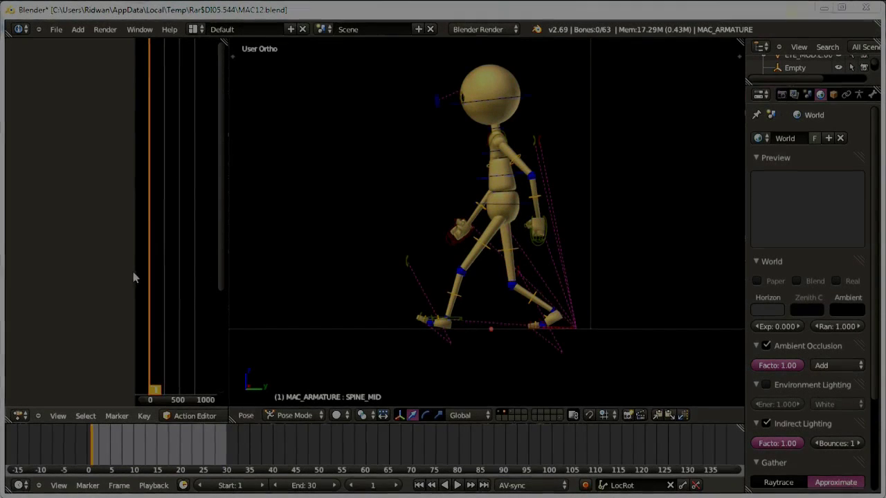
In front view, shift the left knee control KNEE_CTRL.L slightly sideways along X
ctrl+middle_drag(132, 270, 113, 271)
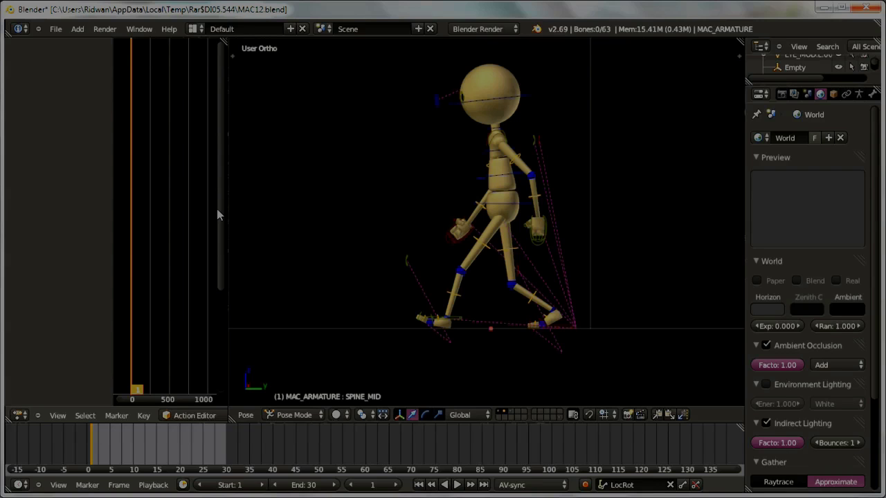
middle_drag(534, 280, 681, 304)
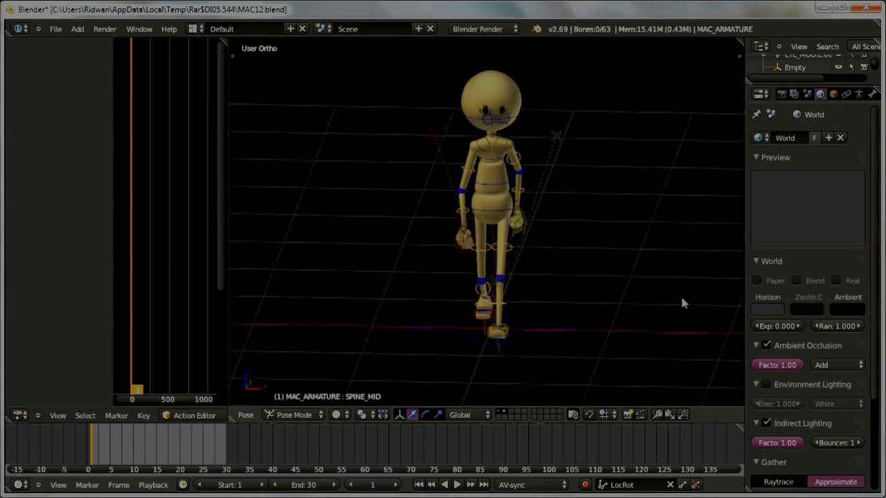
key(KP_1)
scroll(558, 303, up, 2)
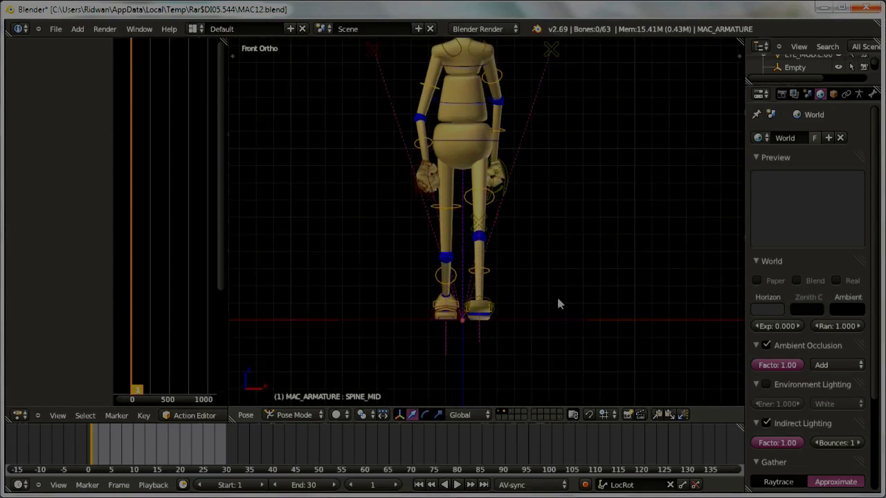
scroll(558, 302, up, 2)
right_click(468, 218)
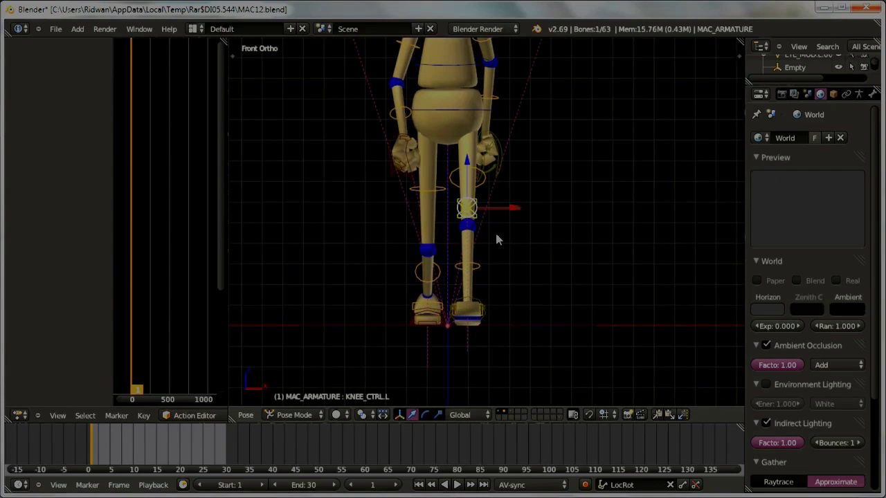
mouse_move(498, 247)
middle_down()
mouse_move(392, 266)
mouse_move(518, 283)
mouse_move(506, 247)
middle_up()
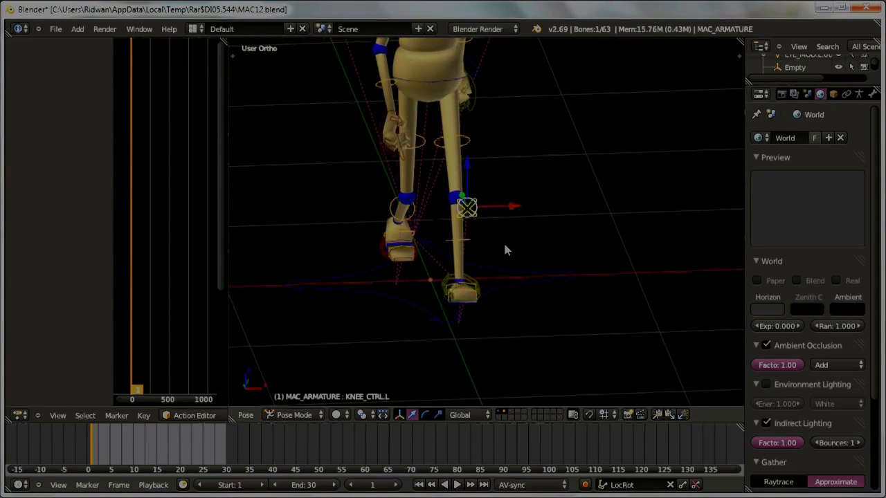
key(KP_1)
drag(482, 130, 499, 138)
mouse_move(500, 138)
middle_down()
mouse_move(473, 222)
mouse_move(393, 242)
mouse_move(537, 243)
mouse_move(494, 244)
mouse_move(514, 249)
middle_up()
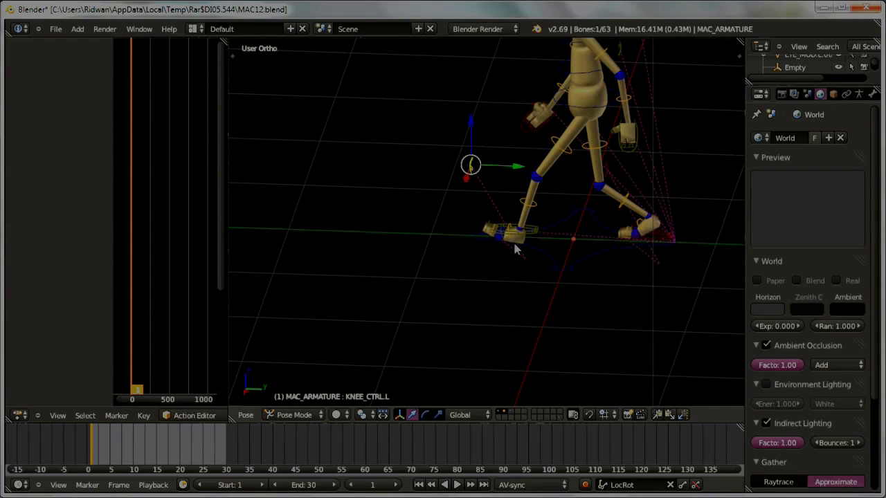
Switch to the Right Ortho side view and select all of the mannequin's bones
key(KP_3)
key(KP_Decimal)
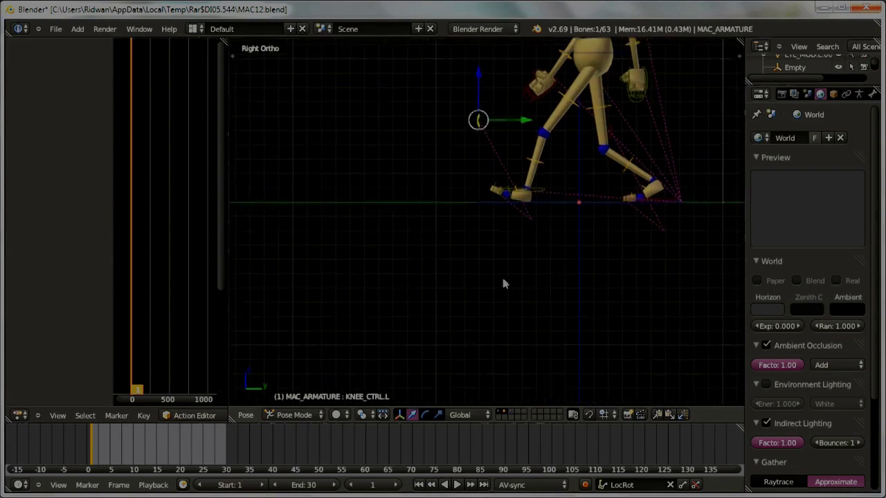
mouse_move(526, 235)
middle_down()
mouse_move(522, 259)
mouse_move(603, 272)
mouse_move(557, 257)
mouse_move(424, 258)
mouse_move(360, 290)
middle_up()
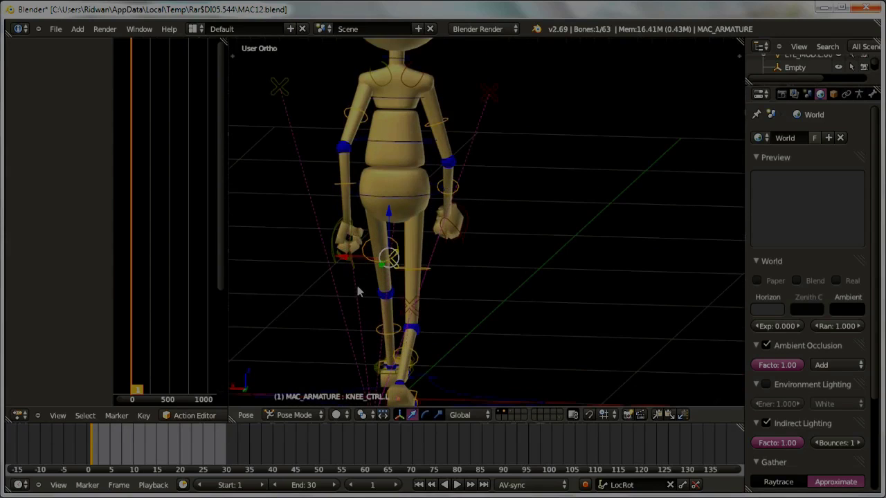
key(KP_1)
key(KP_3)
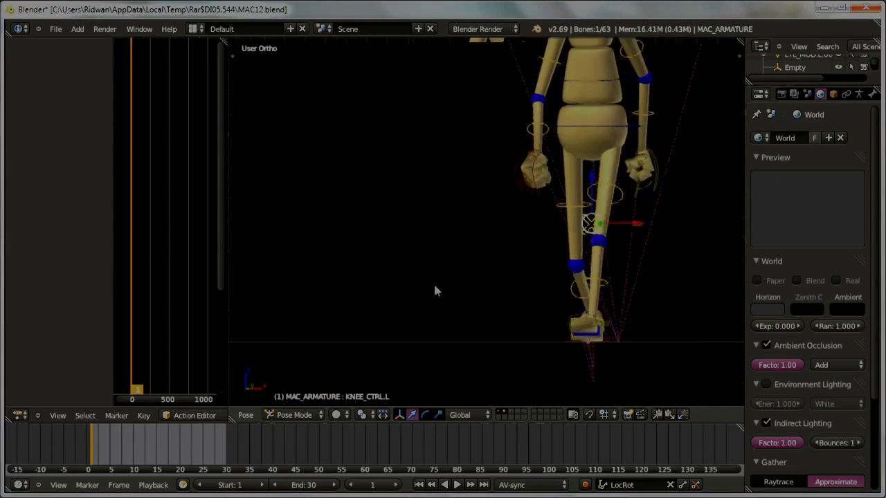
shift+middle_drag(552, 293, 409, 344)
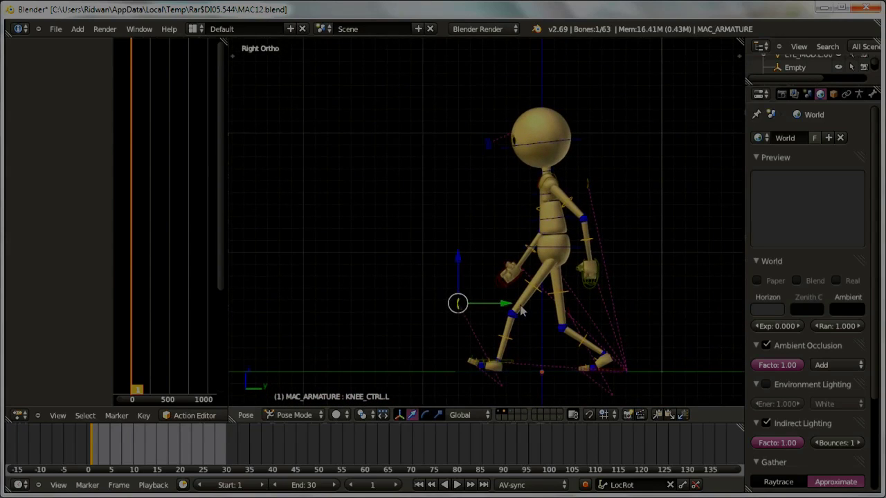
key(a)
key(a)
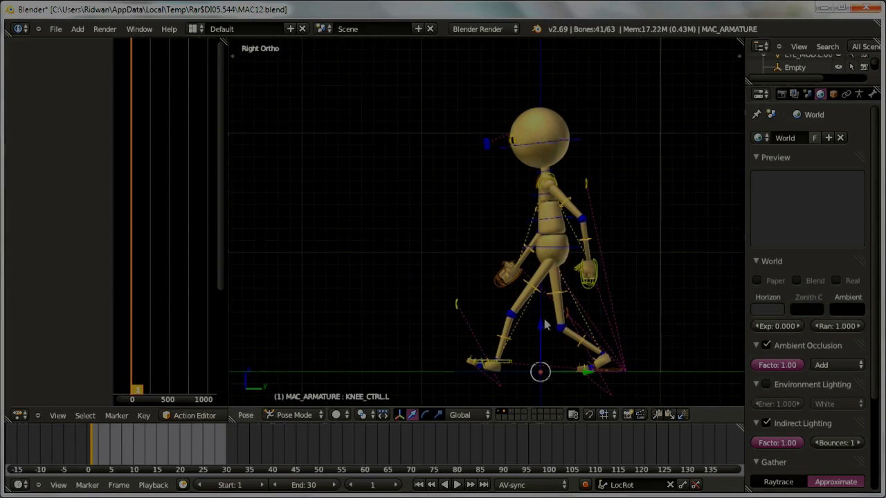
shift+middle_drag(559, 330, 510, 296)
scroll(512, 303, up, 2)
scroll(513, 310, up, 2)
scroll(512, 310, down, 1)
scroll(508, 311, down, 2)
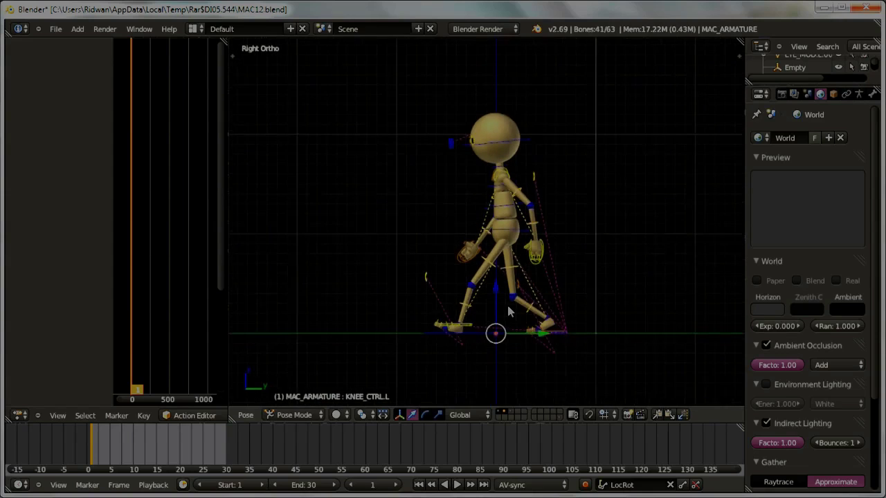
shift+middle_drag(509, 312, 462, 318)
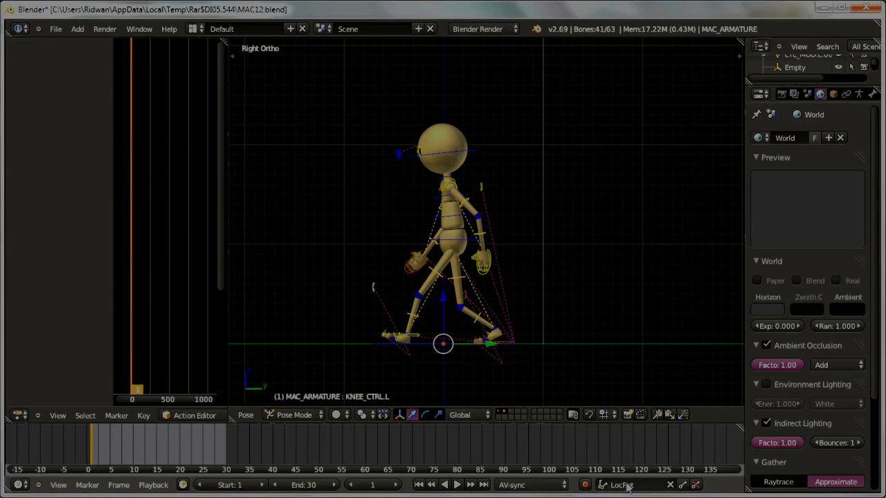
click(615, 486)
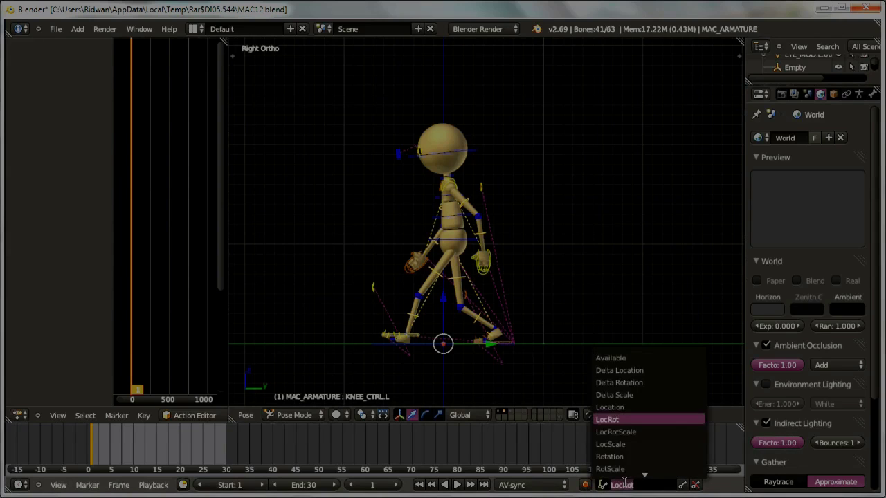
click(607, 419)
click(635, 484)
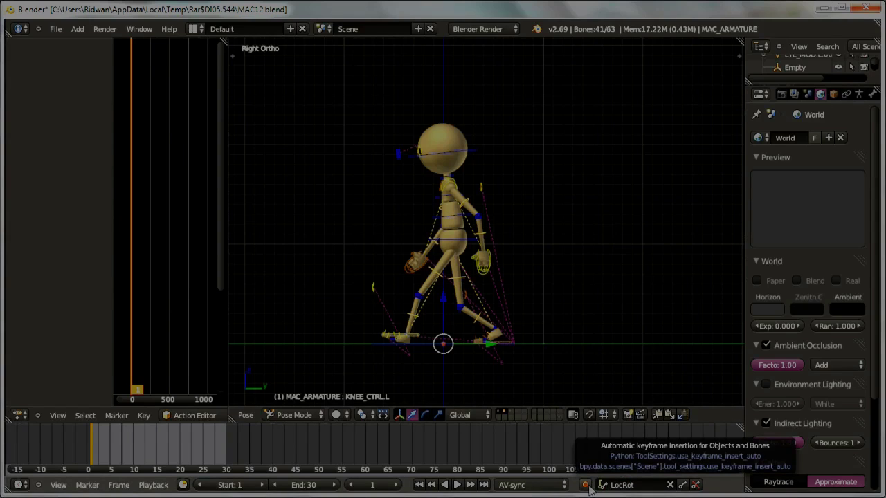
click(585, 485)
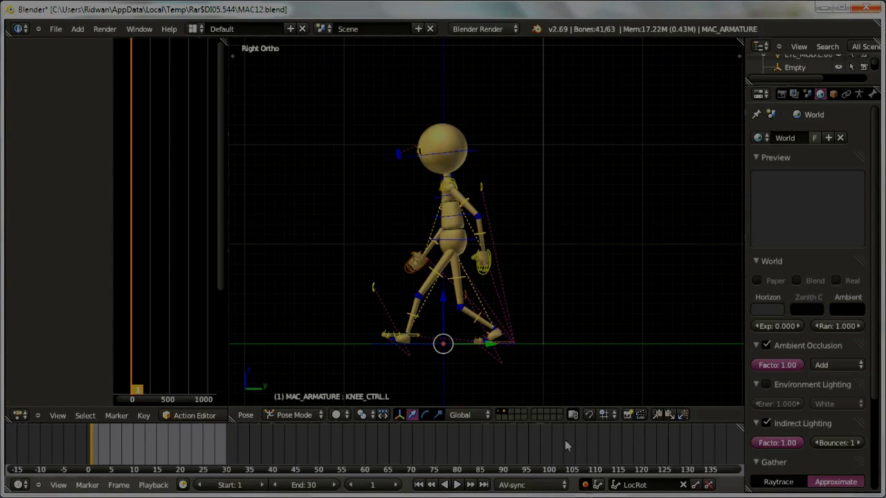
click(585, 485)
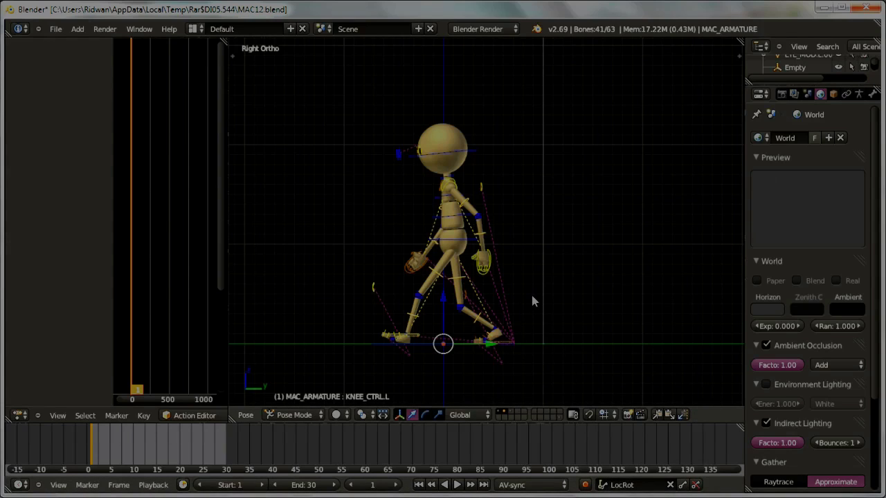
Insert LocRot keys for the stride pose at frame 1, then paste the flipped pose at frame 15
key(i)
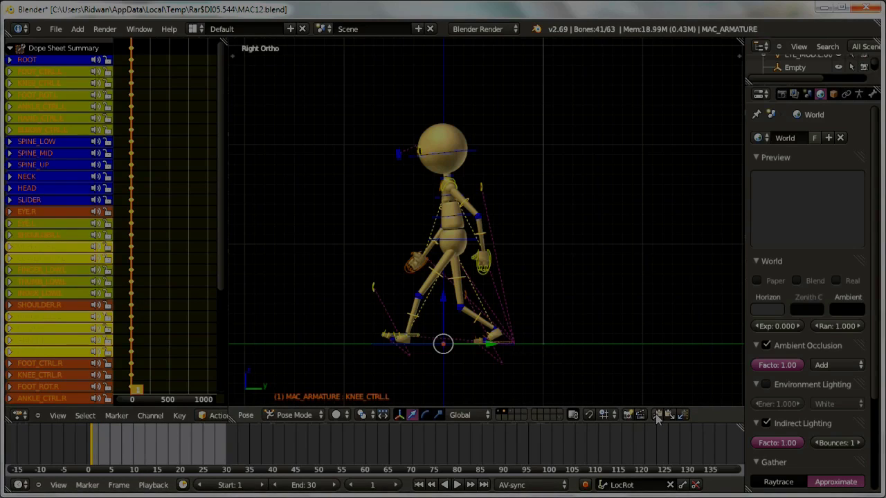
click(373, 484)
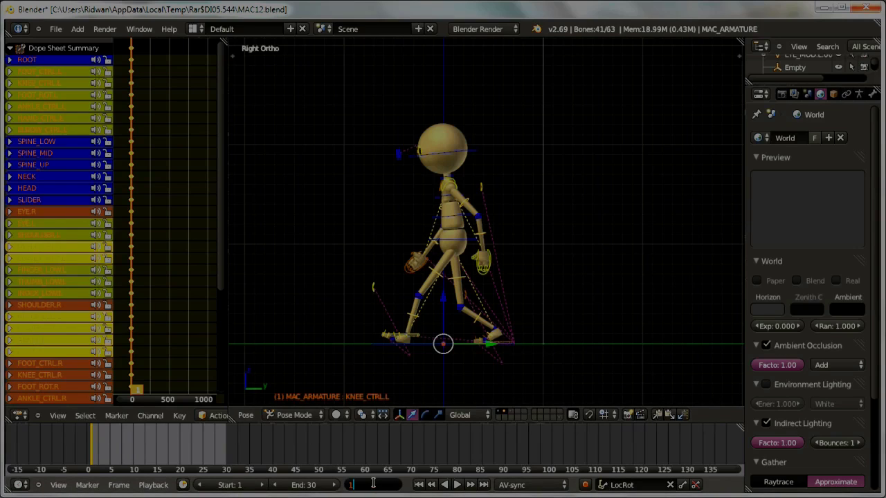
key(Return)
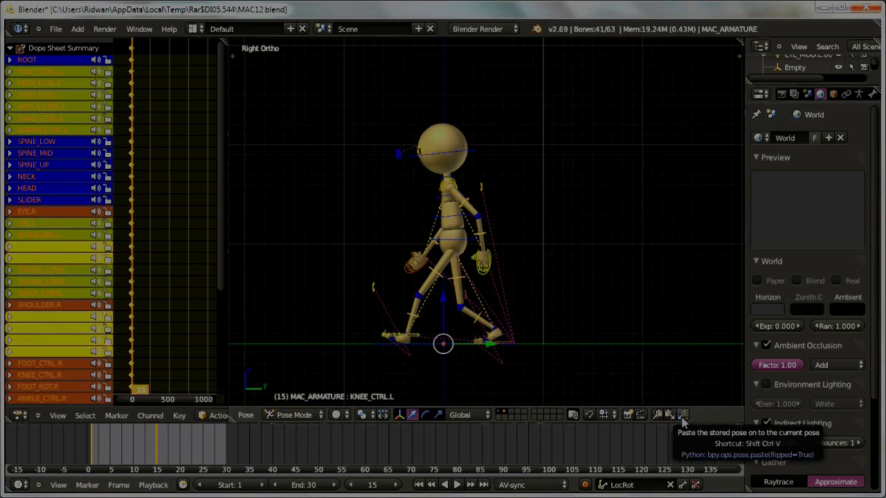
click(682, 416)
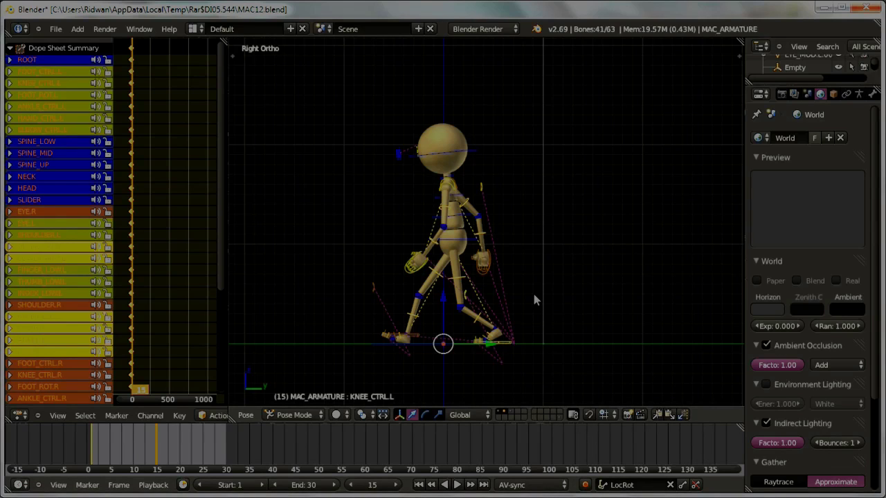
key(Left)
mouse_move(145, 447)
mouse_down()
mouse_move(128, 459)
mouse_move(155, 461)
mouse_move(93, 458)
mouse_up()
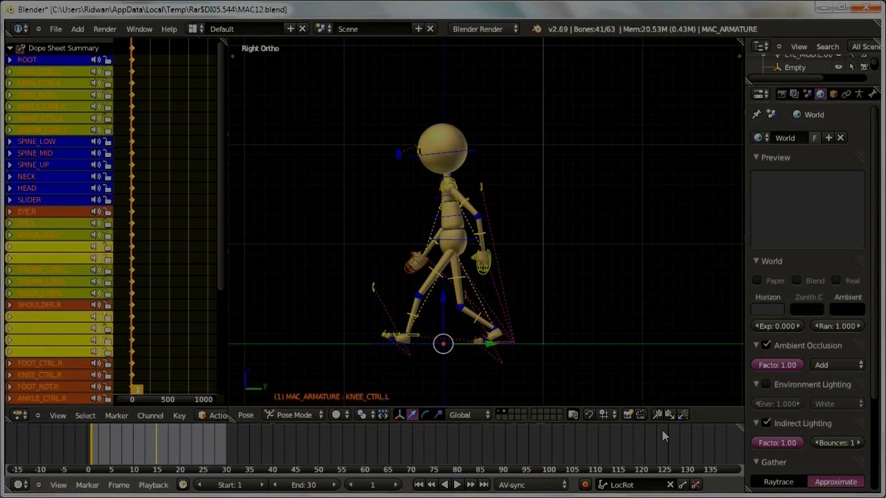
Zoom the Dope Sheet onto the frame 1 and 15 keys and copy the frame 1 pose
scroll(174, 327, up, 4)
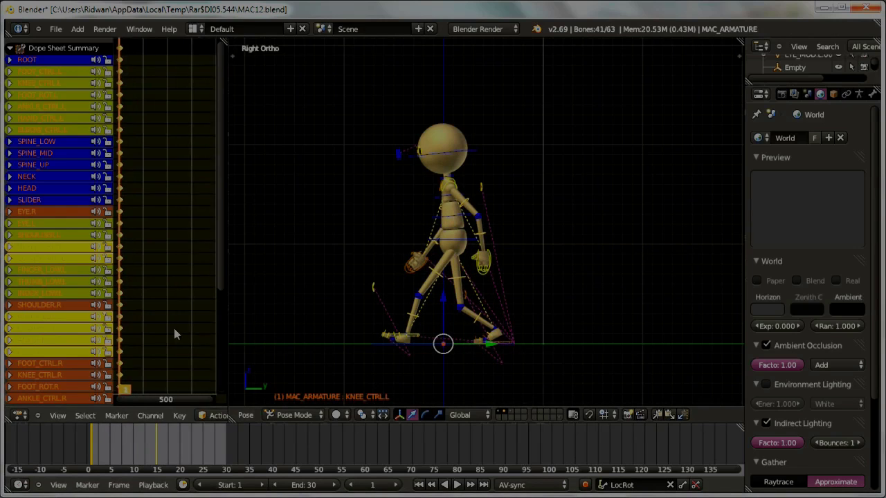
ctrl+middle_drag(145, 323, 172, 324)
mouse_move(386, 324)
middle_down()
mouse_move(493, 338)
mouse_move(280, 397)
middle_up()
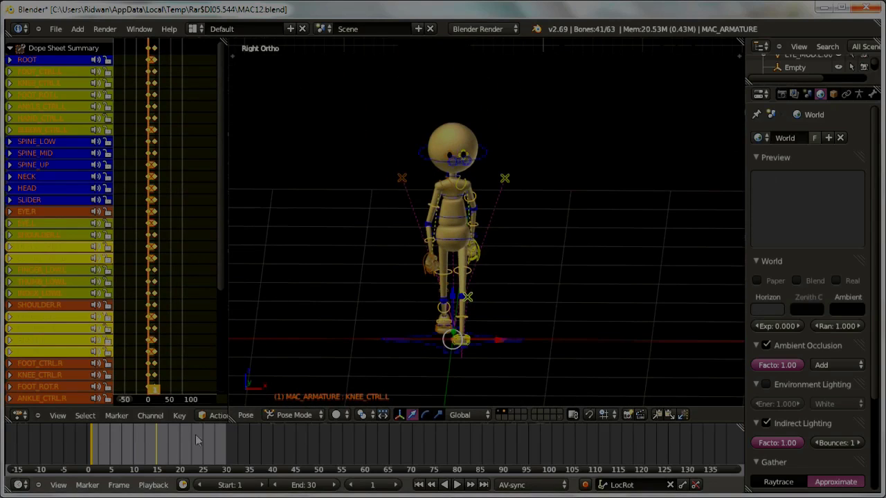
scroll(469, 347, up, 4)
mouse_move(469, 347)
middle_down()
mouse_move(486, 354)
mouse_move(471, 354)
middle_up()
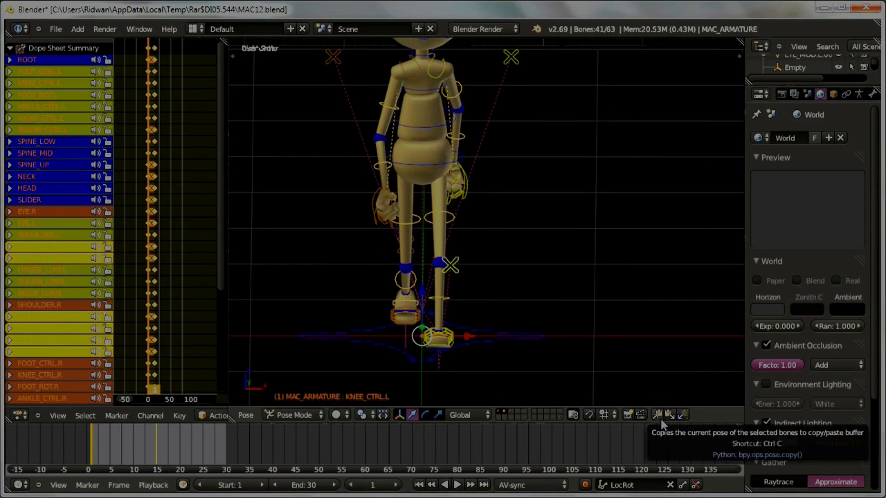
click(158, 453)
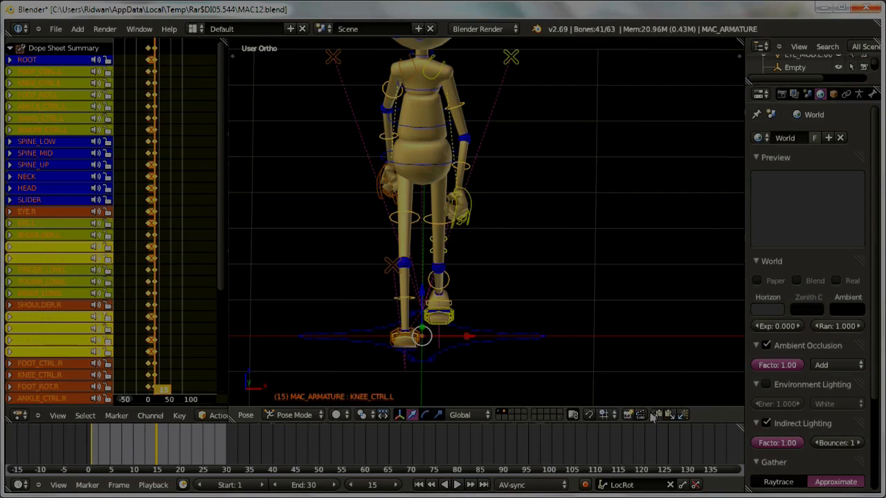
Key the pose, paste the X-flipped pose at frame 21, then scrub back to frame 8
key(Up)
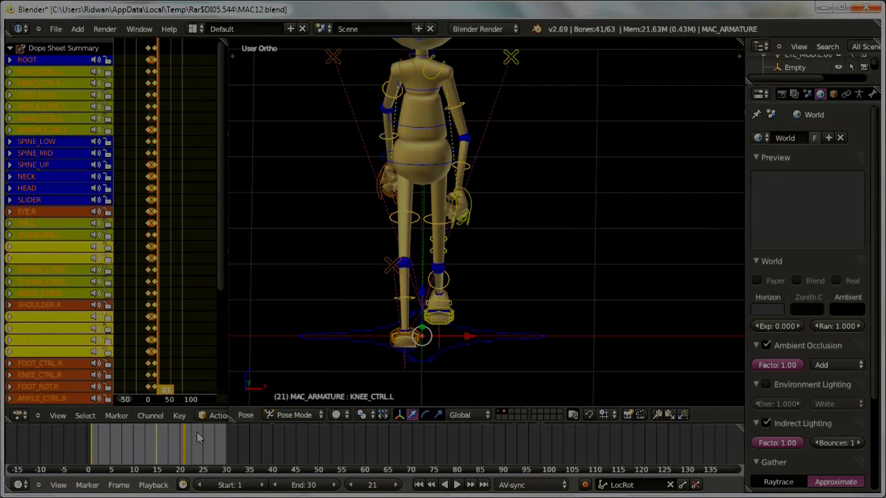
key(i)
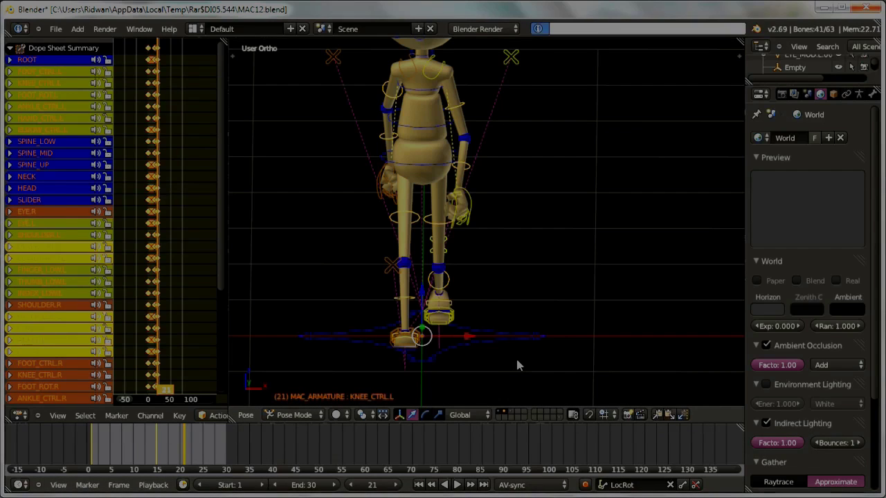
click(159, 451)
mouse_move(159, 451)
mouse_down()
mouse_move(207, 461)
mouse_move(177, 462)
mouse_up()
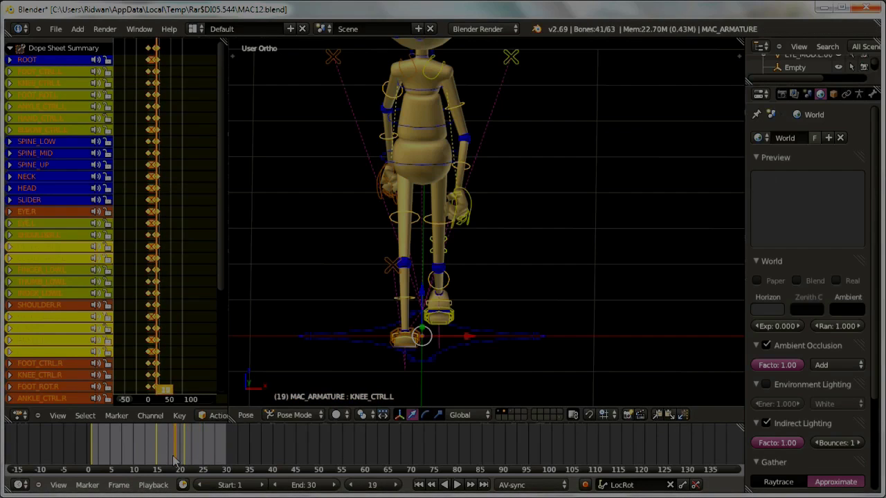
key(Right)
key(Right)
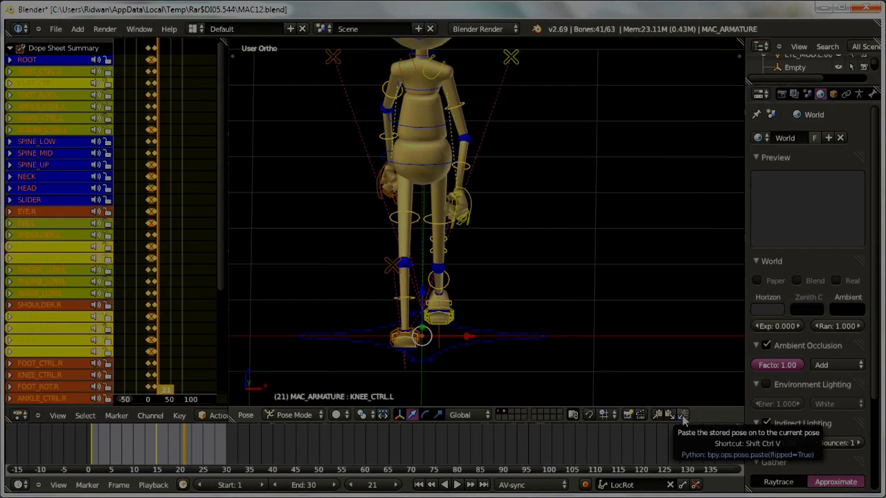
click(683, 419)
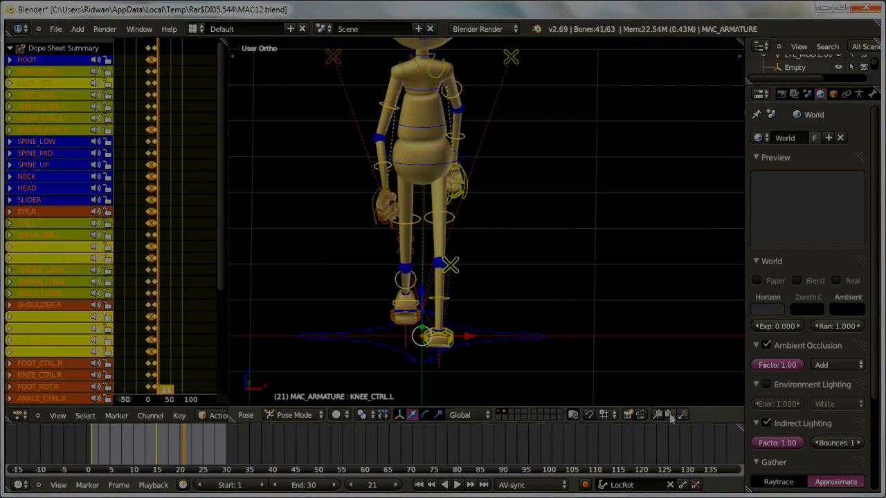
click(138, 445)
mouse_move(118, 444)
mouse_down()
mouse_move(92, 441)
mouse_move(122, 446)
mouse_up()
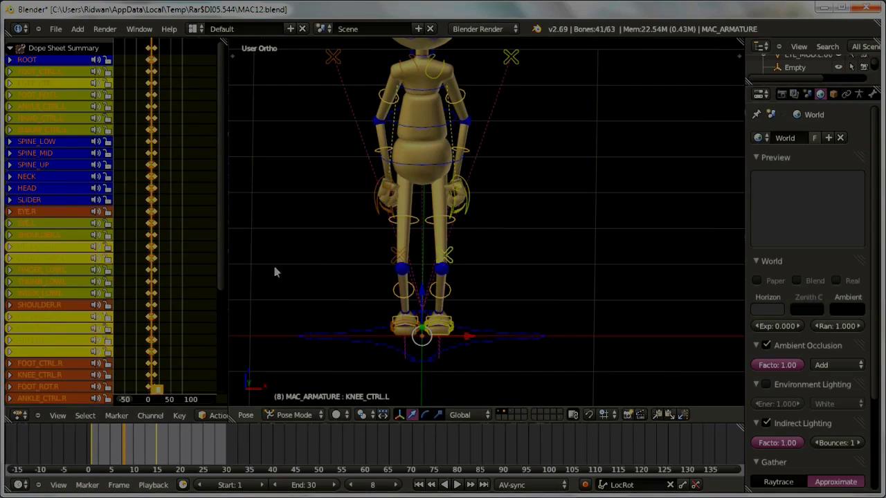
Set up a zoomed Right Ortho view of the mannequin's legs
middle_drag(377, 296, 314, 296)
key(KP_3)
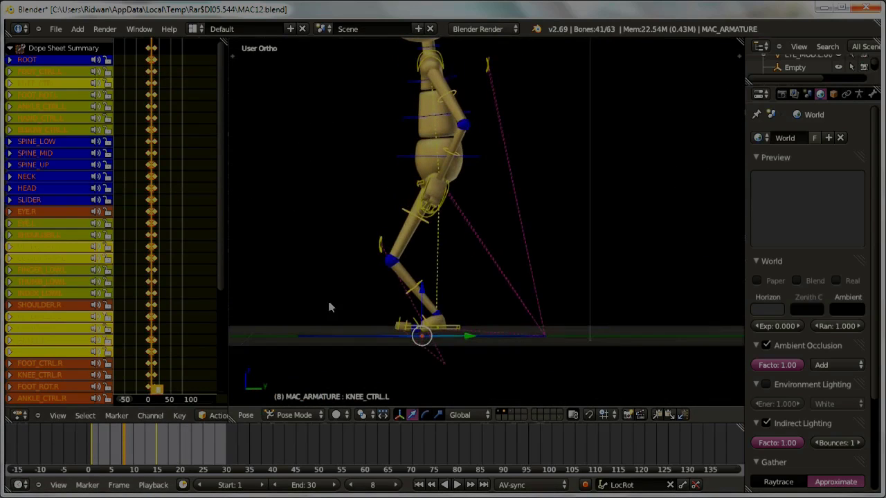
key(KP_1)
key(KP_3)
scroll(432, 325, up, 2)
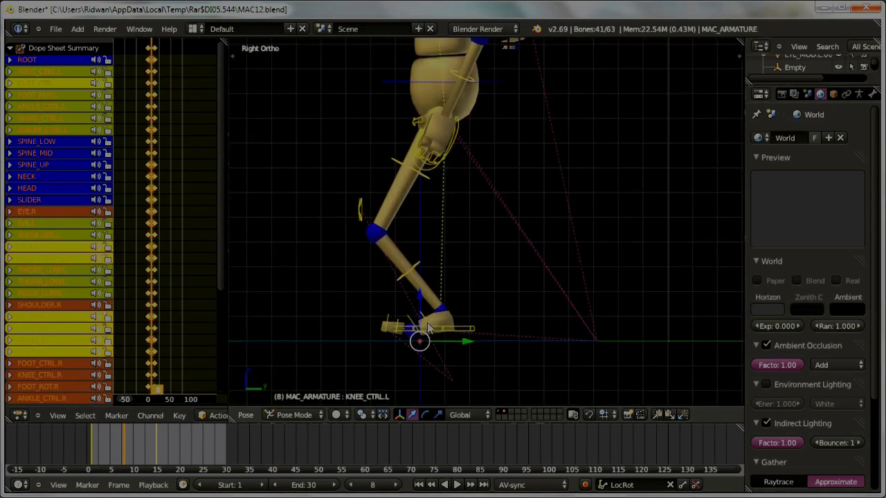
scroll(432, 325, up, 2)
scroll(432, 325, up, 2)
mouse_move(431, 325)
middle_down()
mouse_move(448, 346)
mouse_move(417, 336)
middle_up()
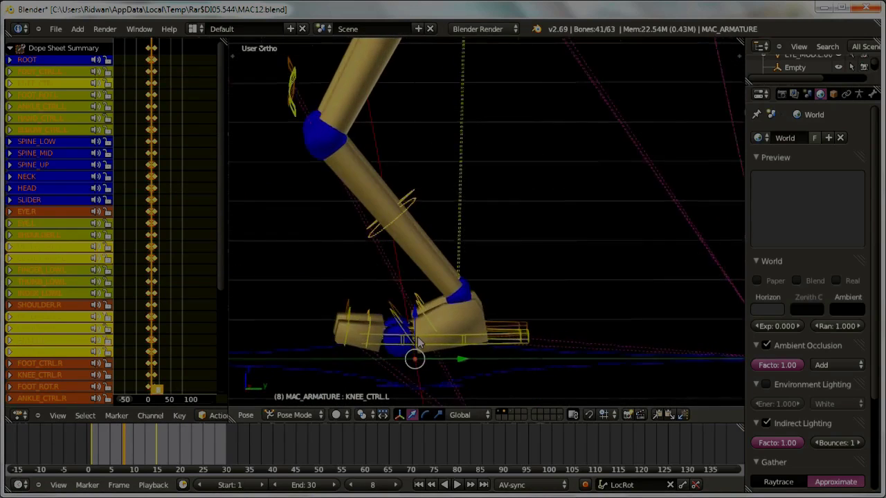
key(KP_1)
key(KP_3)
scroll(436, 314, down, 2)
scroll(451, 291, down, 2)
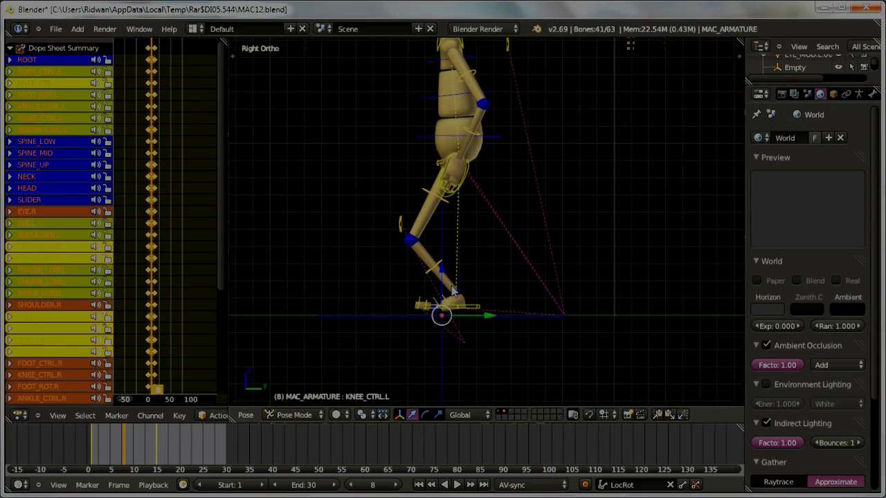
scroll(173, 242, up, 2)
scroll(162, 249, up, 2)
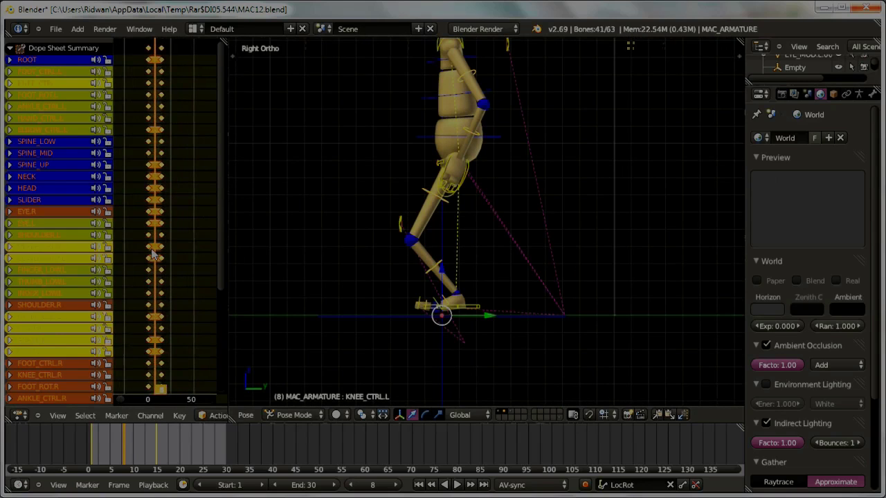
scroll(154, 254, up, 1)
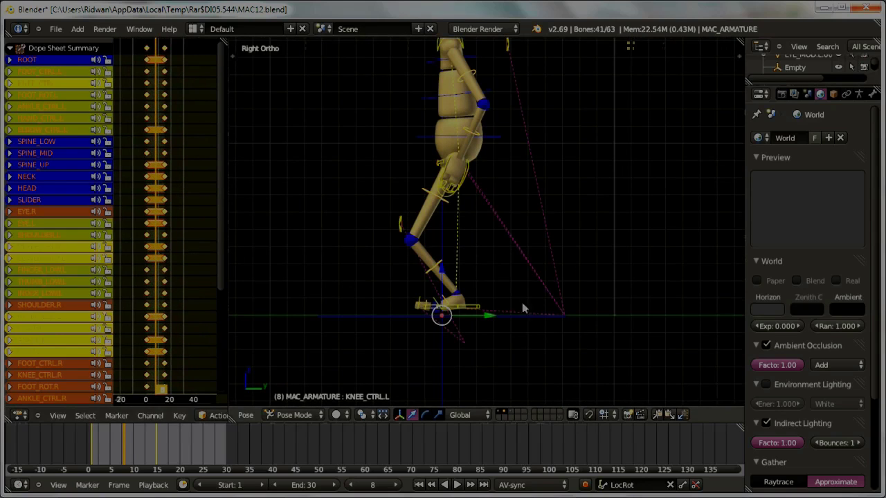
scroll(522, 303, up, 1)
shift+middle_drag(491, 301, 493, 344)
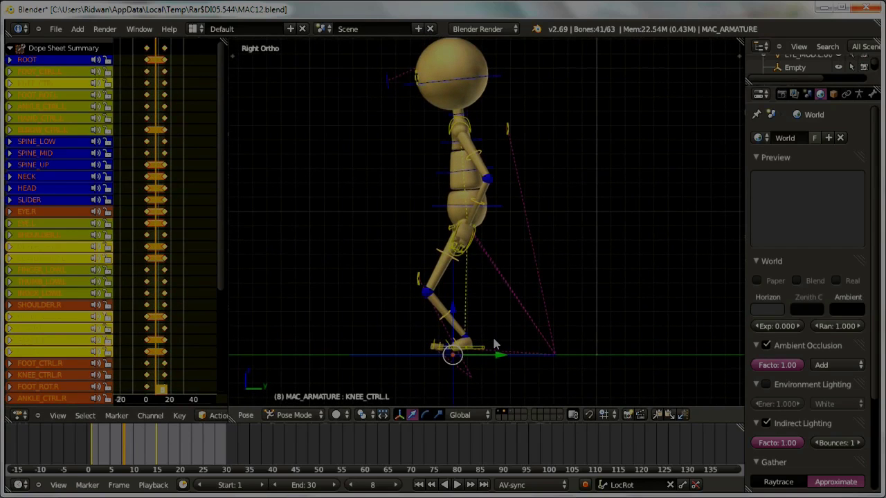
scroll(493, 343, up, 1)
scroll(493, 344, down, 2)
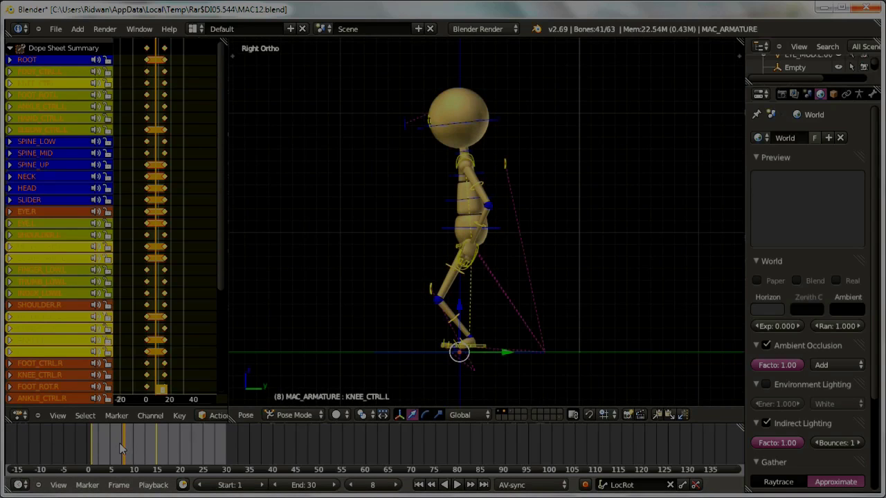
Around frame 8, zoom onto the left foot and select the FOOT_CTRL.L bone
drag(121, 449, 124, 456)
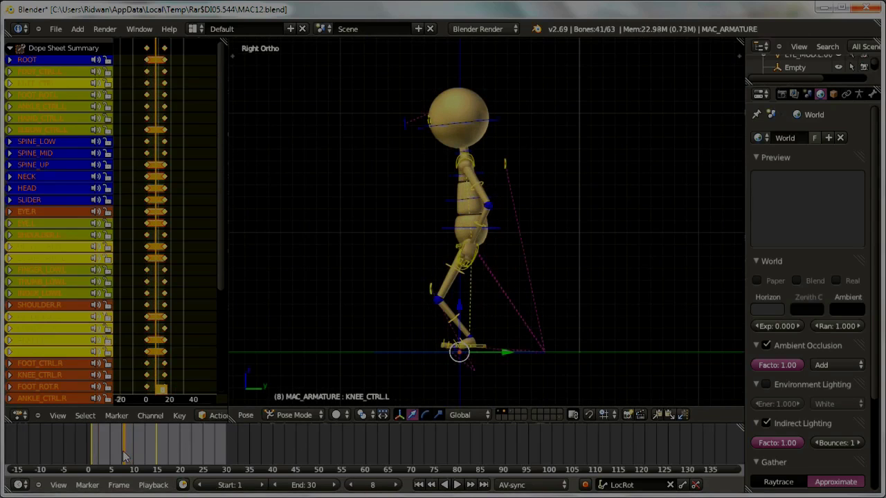
scroll(588, 342, up, 1)
scroll(512, 305, up, 1)
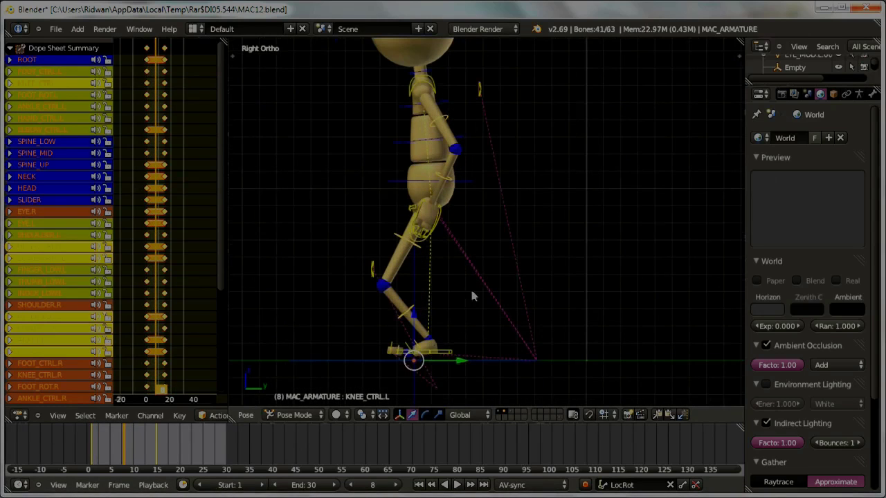
scroll(484, 311, up, 1)
scroll(492, 324, down, 3)
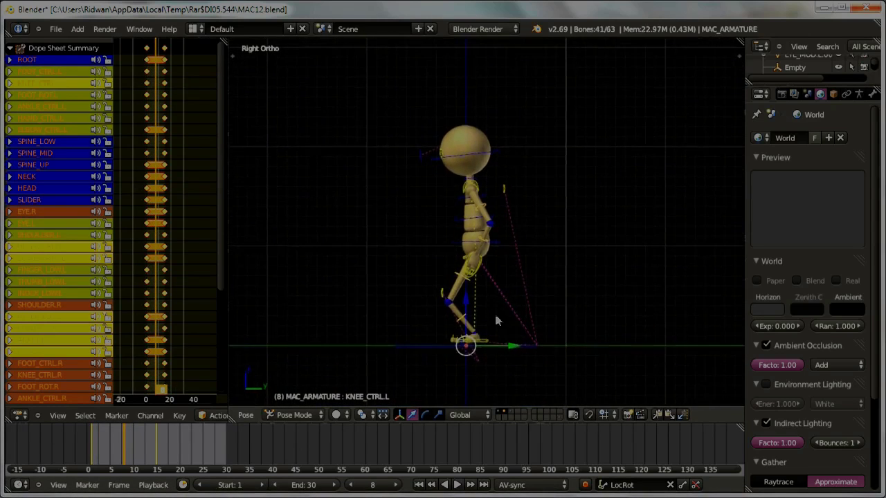
scroll(494, 312, up, 5)
scroll(470, 346, up, 1)
scroll(457, 342, up, 1)
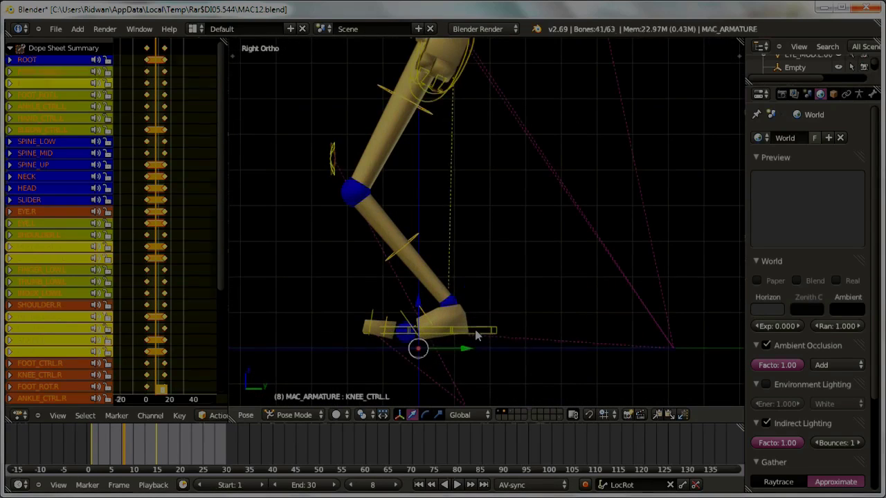
right_click(442, 337)
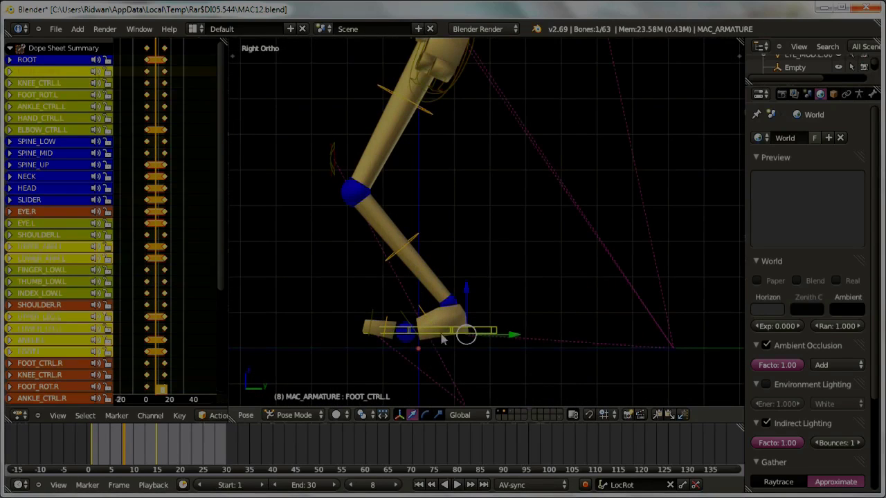
Clear all transforms on the left FOOT_CTRL.L, FOOT_ROT.L and ANKLE_CTRL.L bones
click(178, 417)
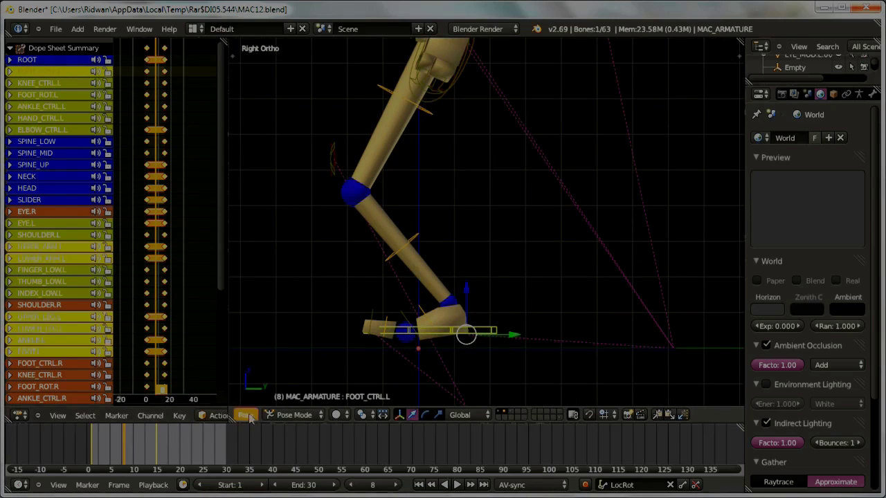
drag(227, 404, 207, 403)
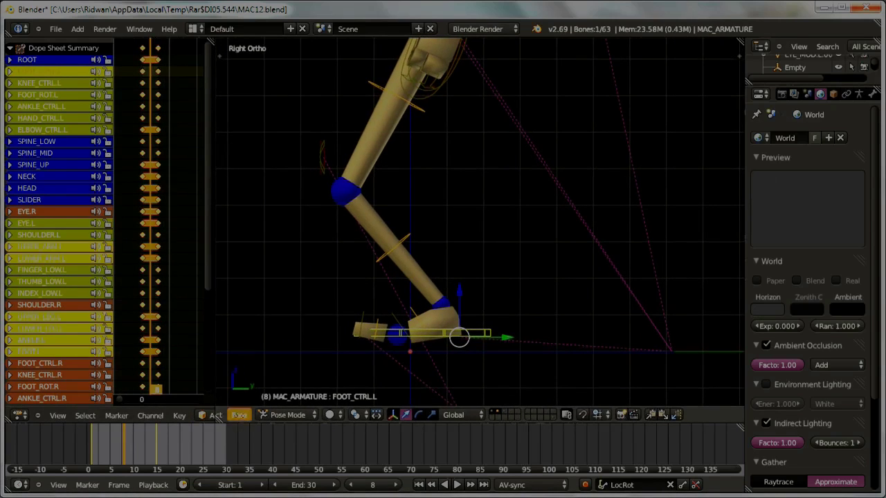
click(324, 415)
mouse_move(353, 346)
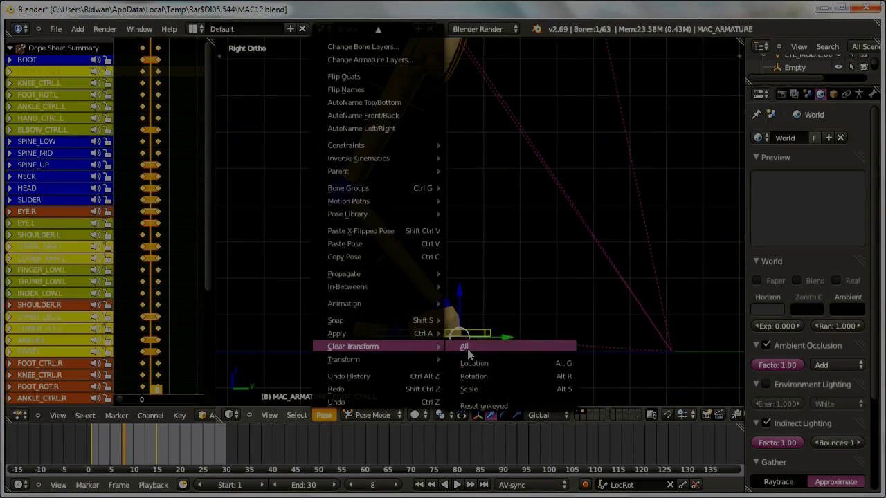
click(467, 348)
middle_drag(464, 354, 353, 346)
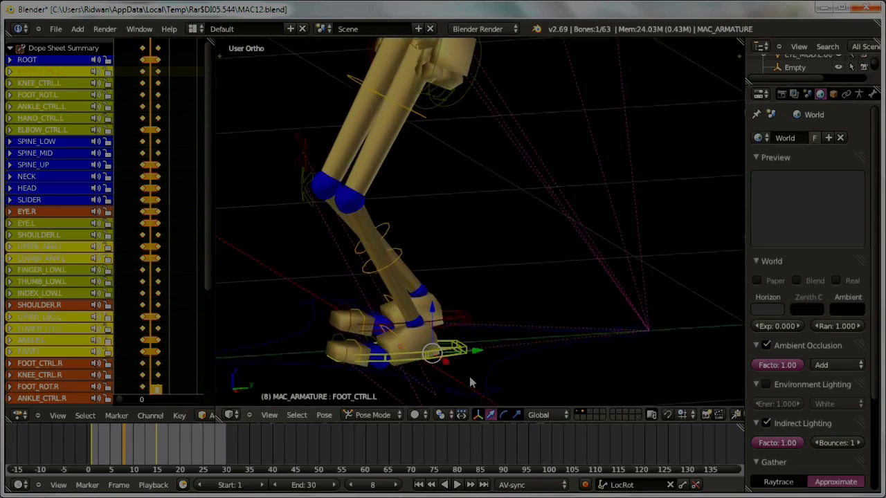
right_click(339, 343)
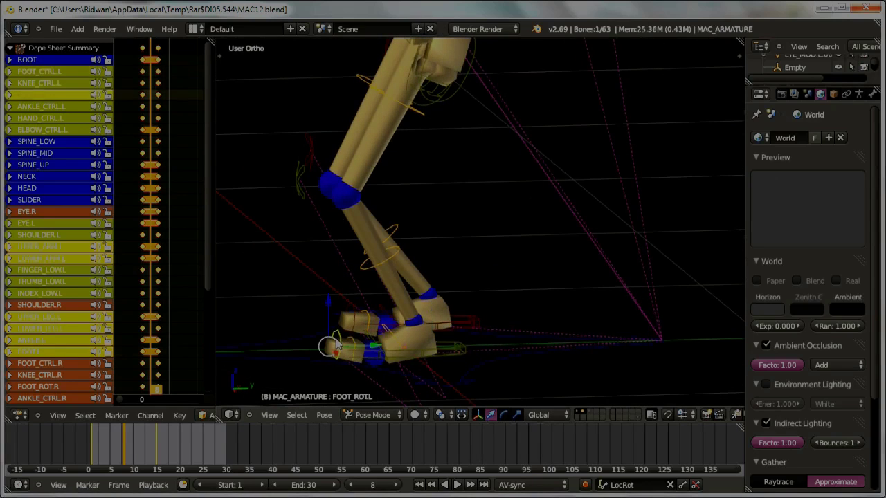
click(324, 415)
mouse_move(353, 346)
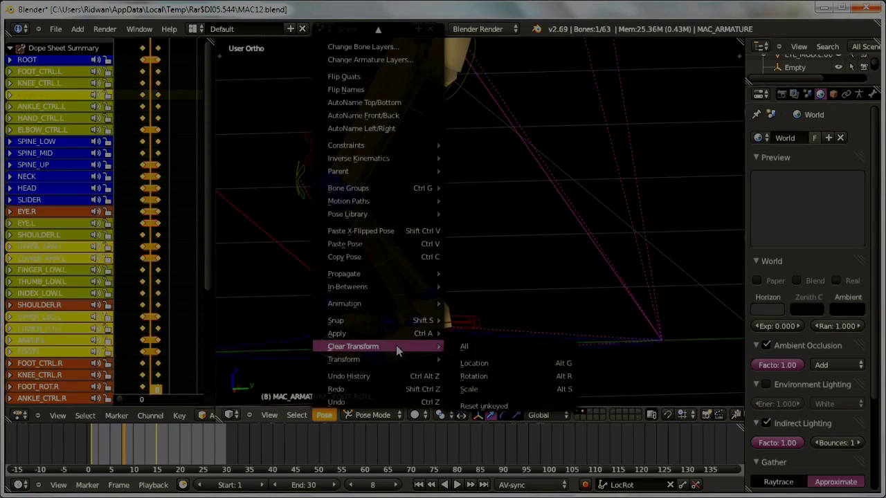
click(480, 350)
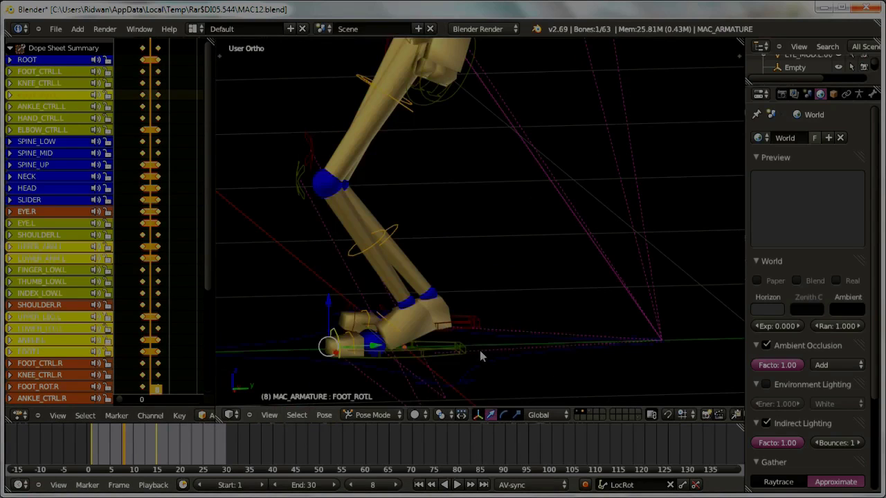
right_click(408, 352)
right_click(400, 354)
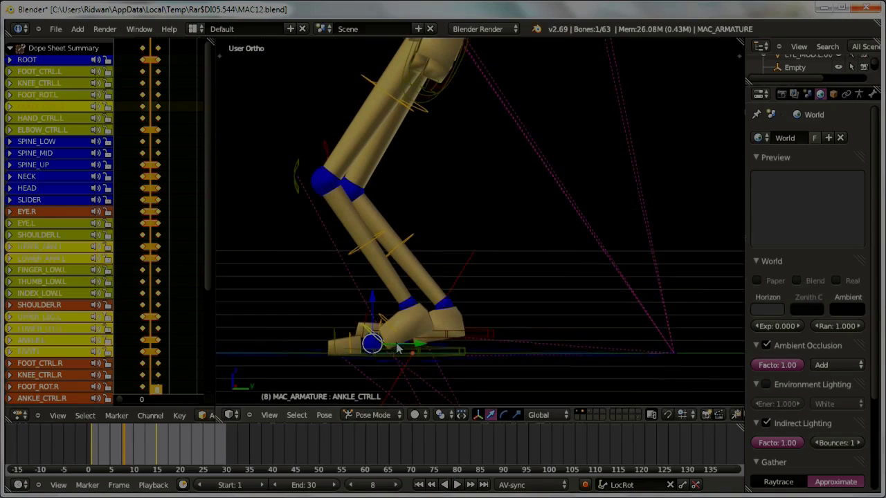
click(324, 415)
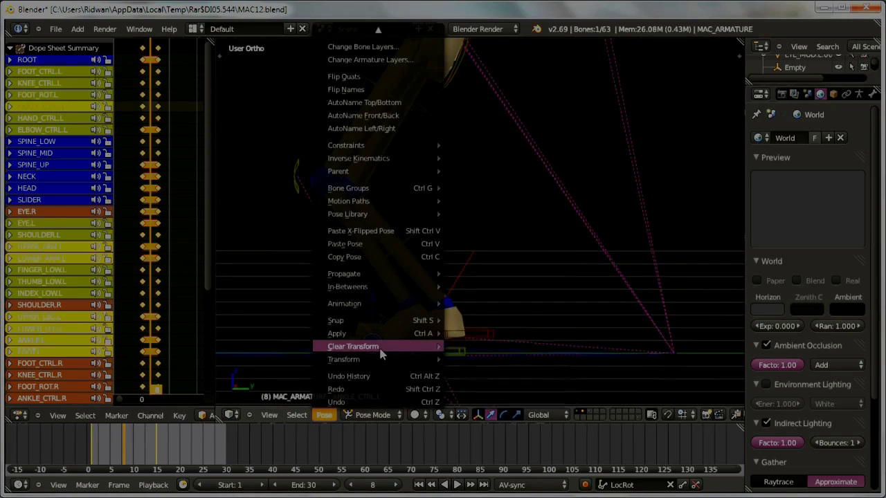
click(471, 346)
Clear all transforms on the right foot and ankle control bones, viewed from the right side
middle_drag(418, 354, 424, 355)
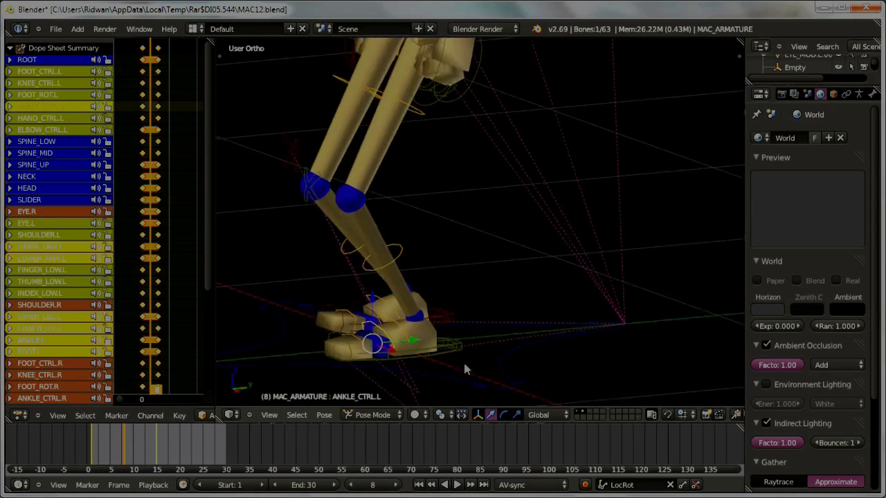
mouse_move(393, 370)
middle_down()
mouse_move(372, 372)
mouse_move(406, 362)
mouse_move(460, 373)
mouse_move(462, 360)
middle_up()
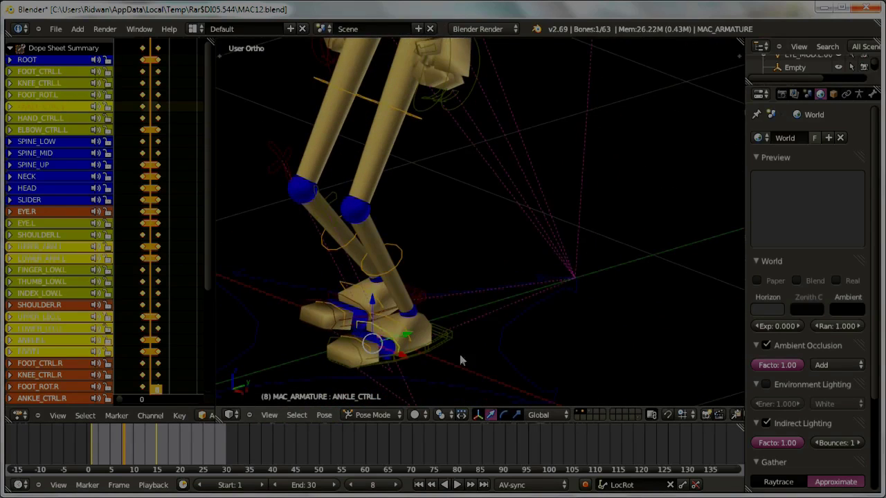
right_click(419, 302)
mouse_move(419, 302)
middle_down()
mouse_move(542, 345)
mouse_move(471, 321)
middle_up()
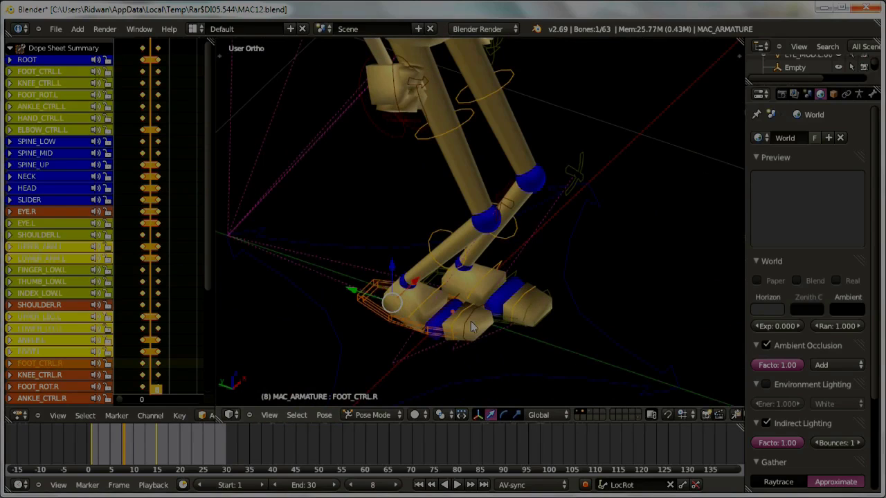
right_click(471, 329)
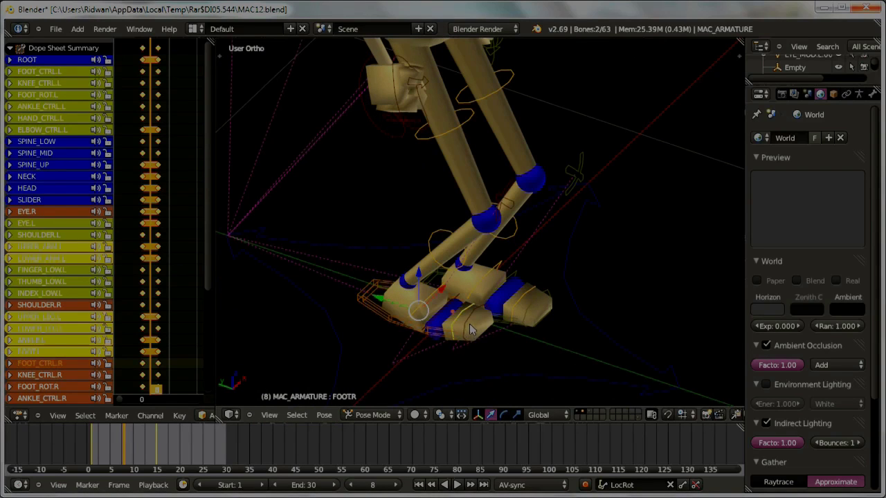
right_click(469, 324)
right_click(417, 331)
right_click(434, 319)
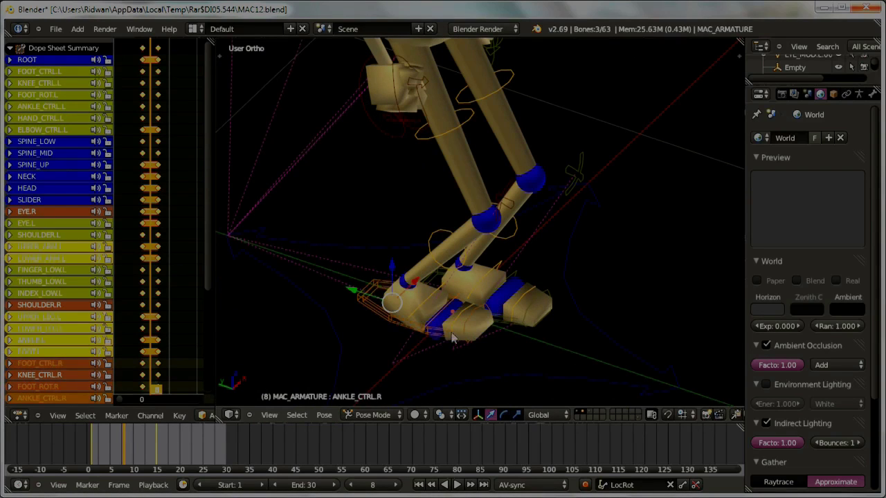
middle_drag(450, 336, 465, 349)
click(335, 414)
mouse_move(352, 347)
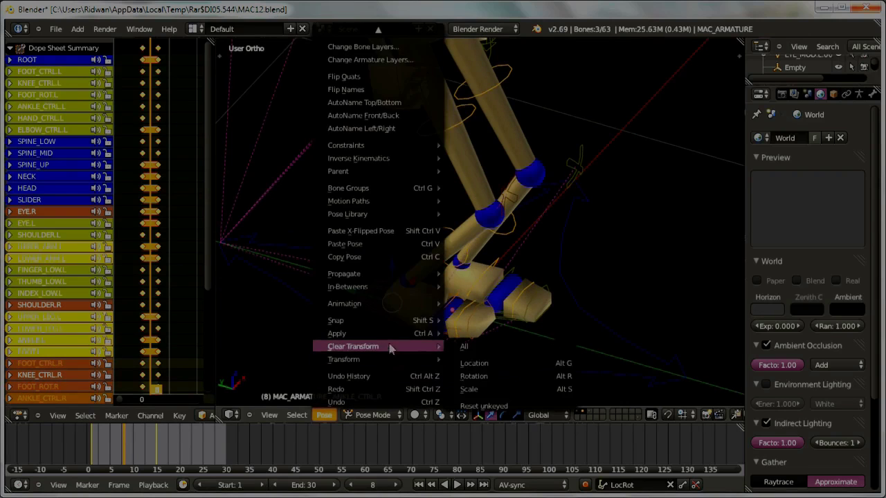
click(478, 348)
middle_drag(478, 348, 415, 372)
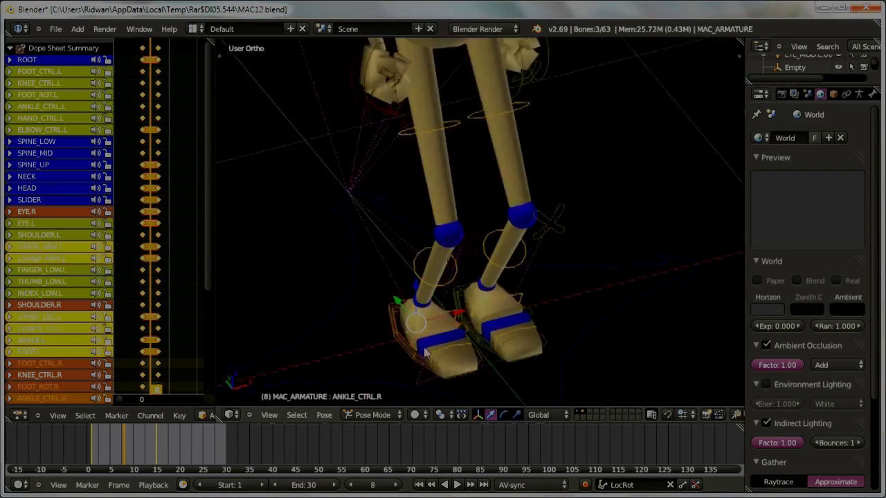
key(KP_3)
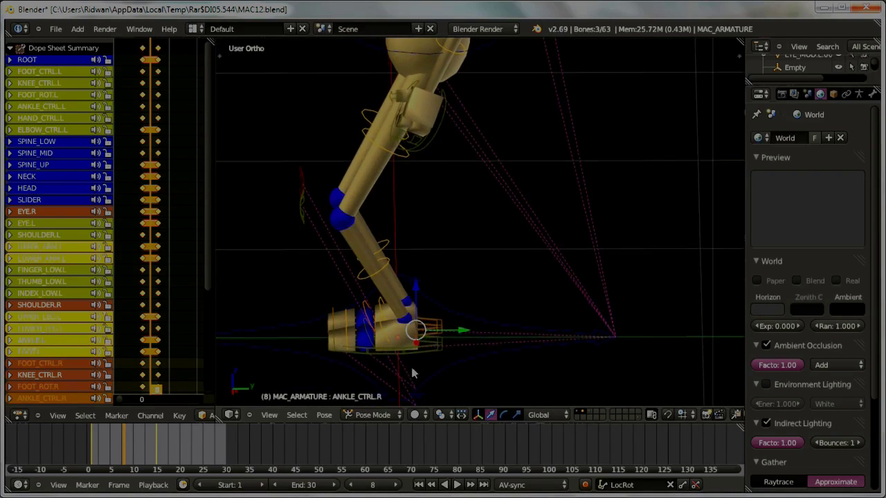
mouse_move(423, 361)
middle_down()
mouse_move(408, 370)
mouse_move(417, 369)
middle_up()
Lift ANKLE_CTRL.R about 0.157 units straight up so the right foot clears the ground
key(KP_3)
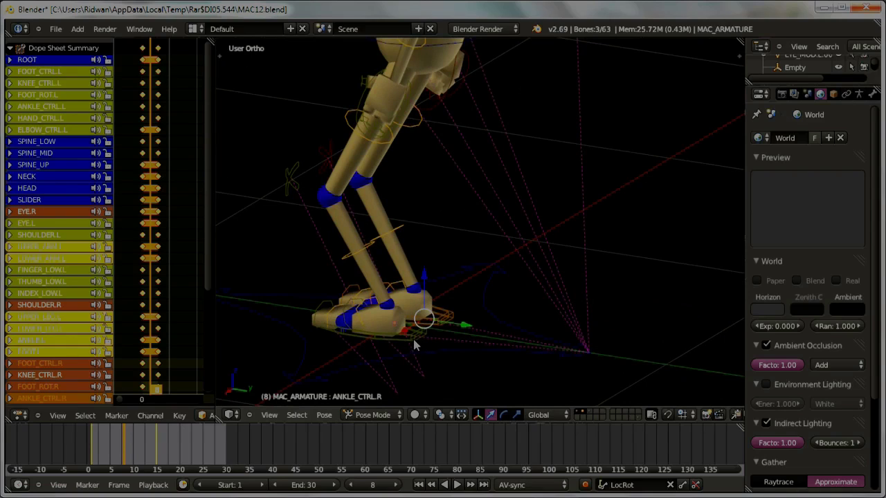
mouse_move(413, 345)
middle_down()
mouse_move(484, 323)
mouse_move(403, 326)
mouse_move(451, 337)
mouse_move(413, 337)
middle_up()
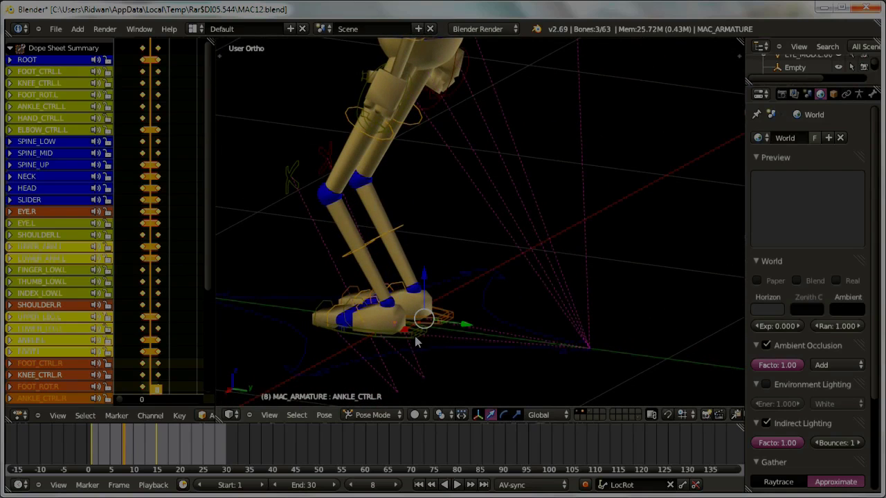
mouse_move(436, 339)
middle_down()
mouse_move(329, 361)
mouse_move(481, 334)
mouse_move(434, 301)
middle_up()
drag(424, 278, 428, 222)
key(KP_1)
key(KP_3)
Move ANKLE_CTRL.R up and forward, then rotate FOOT_ROT.R to angle the right foot
shift+middle_drag(464, 290, 450, 204)
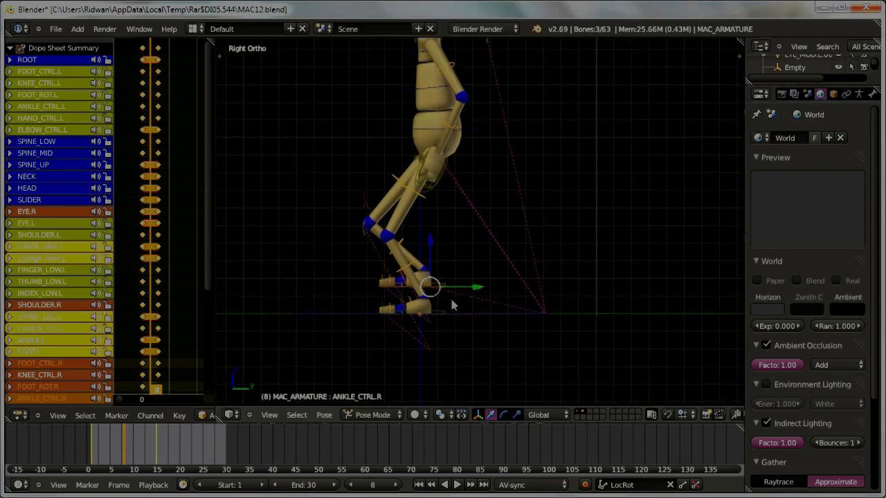
scroll(444, 301, up, 2)
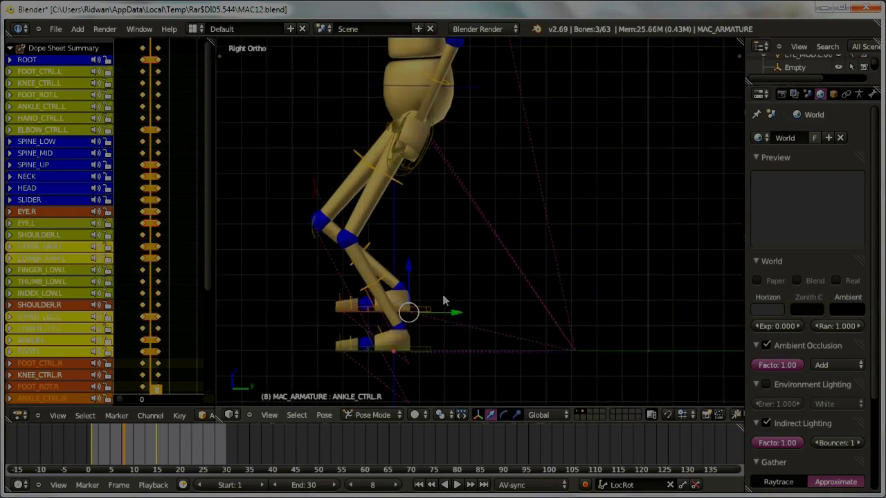
drag(409, 278, 409, 261)
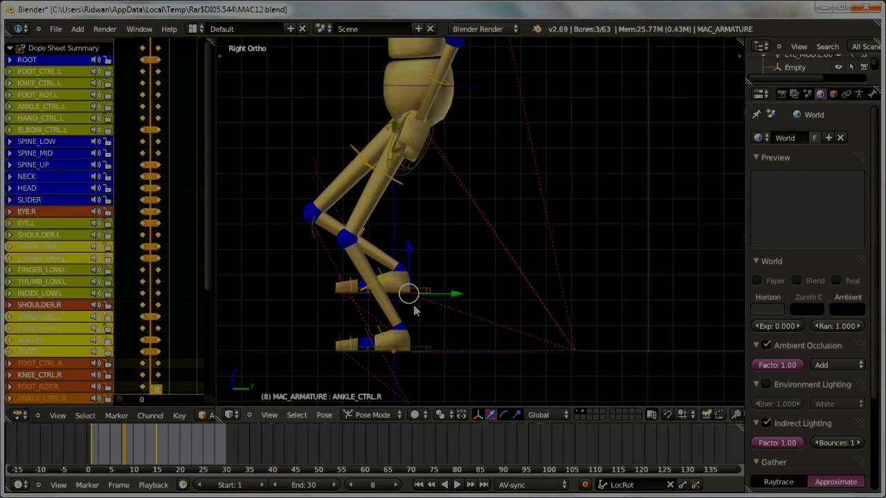
drag(447, 296, 500, 300)
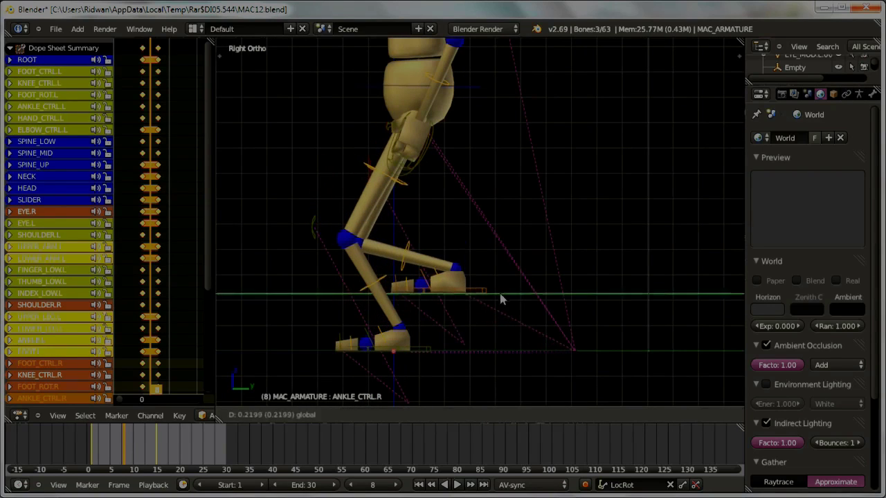
right_click(393, 288)
scroll(401, 297, up, 2)
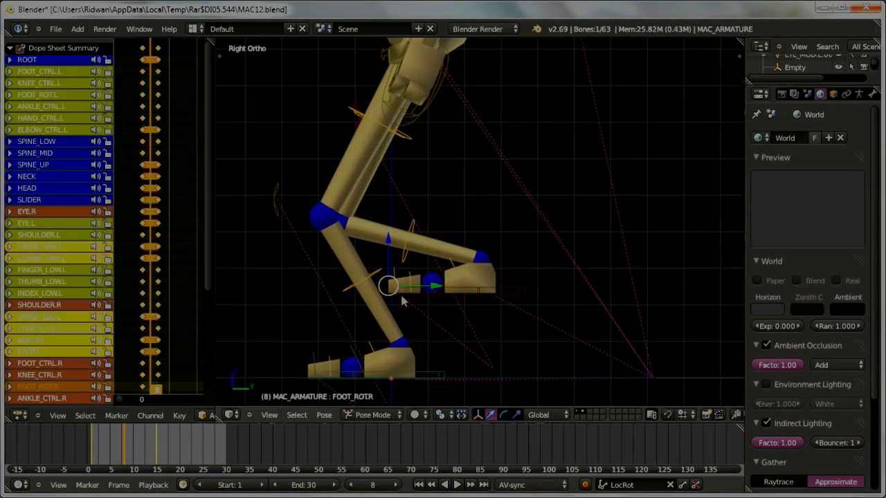
key(r)
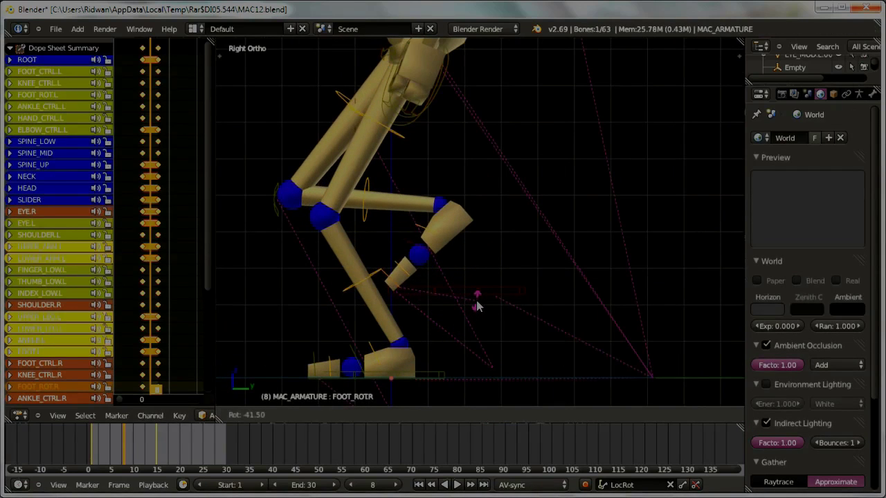
click(477, 304)
Move the right foot control FOOT_CTRL.R vertically along Z to a new height
right_click(479, 295)
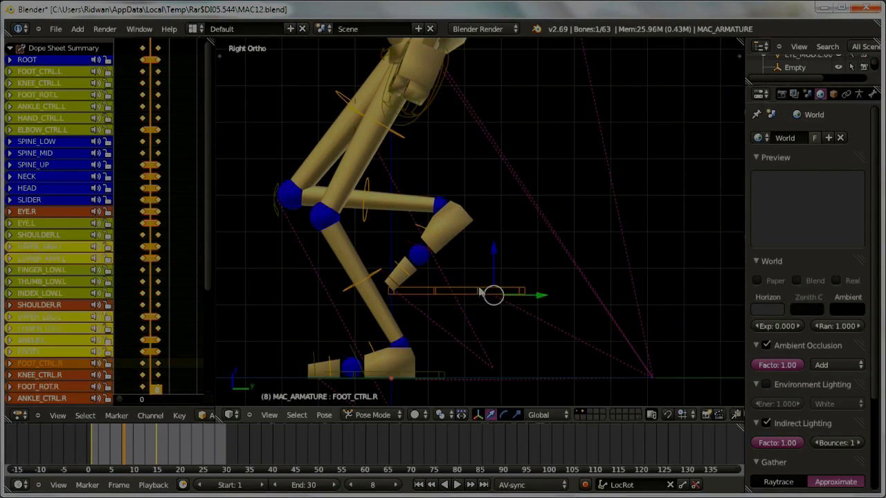
key(g)
key(z)
click(499, 272)
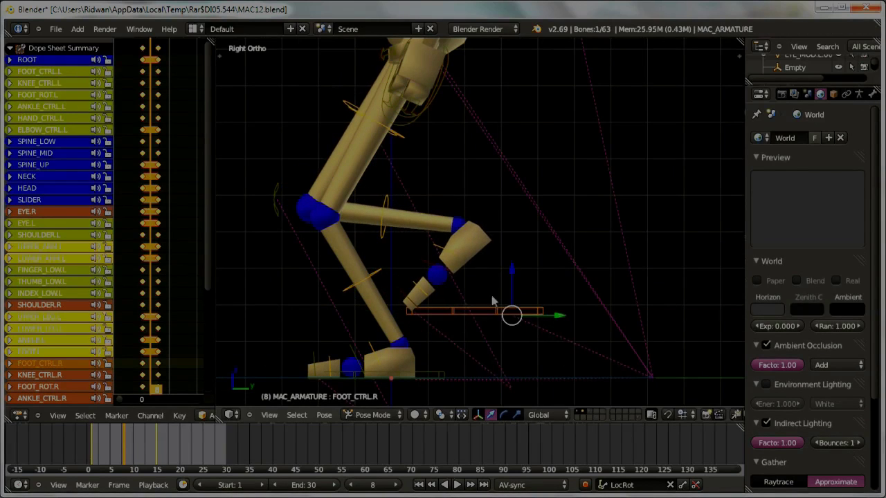
Rotate ANKLE_CTRL.R about 17.5 degrees to tilt the lifted right foot
right_click(440, 275)
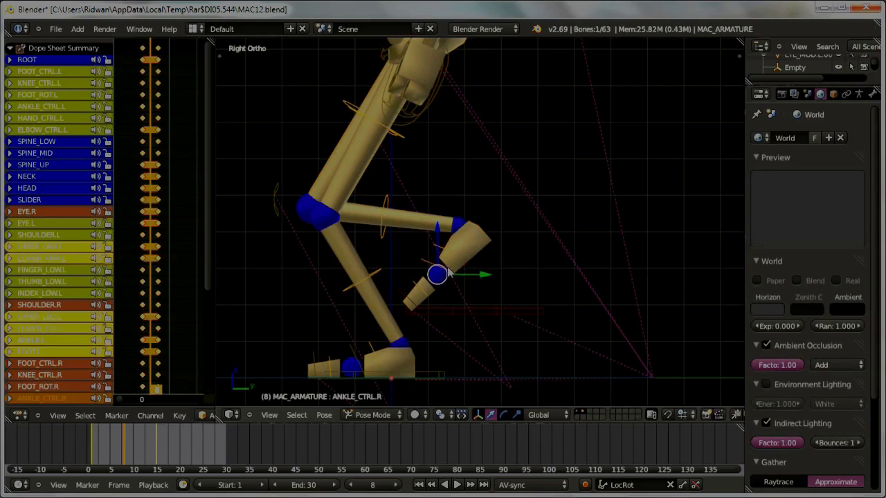
key(r)
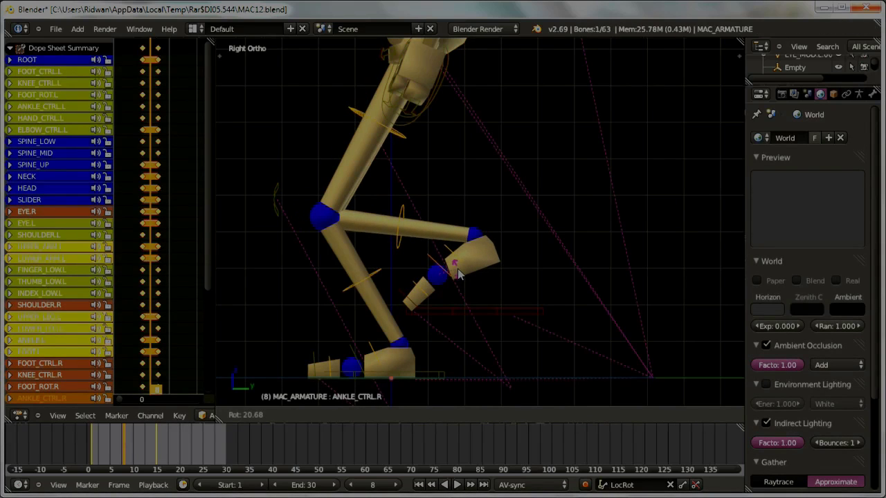
click(457, 274)
scroll(490, 320, down, 3)
scroll(484, 324, up, 4)
scroll(477, 326, up, 2)
scroll(473, 326, down, 3)
scroll(472, 328, down, 2)
key(r)
key(y)
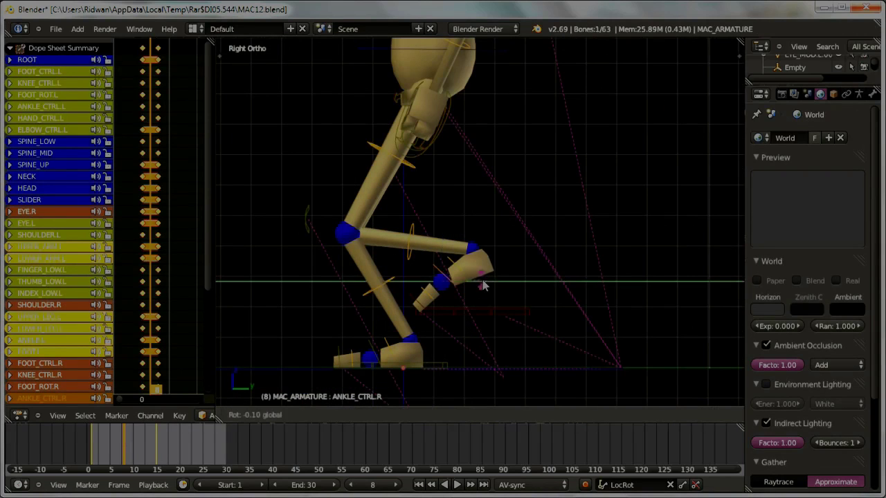
click(490, 286)
right_click(489, 288)
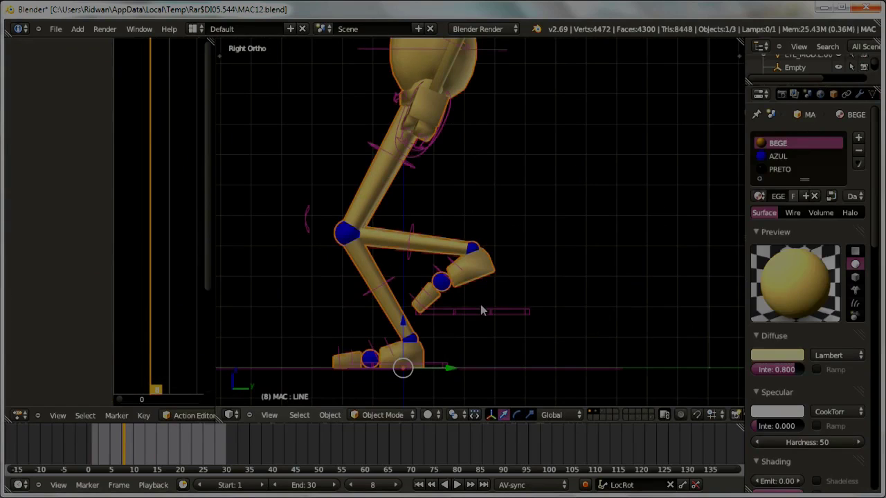
right_click(482, 310)
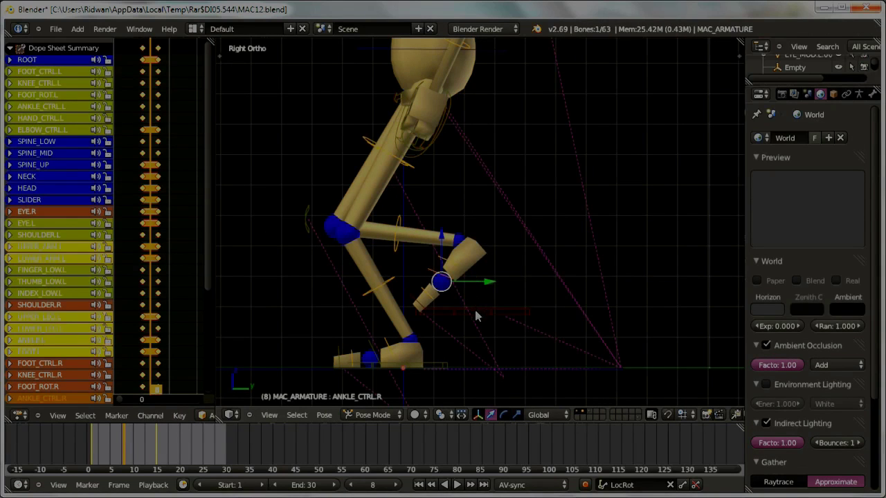
key(r)
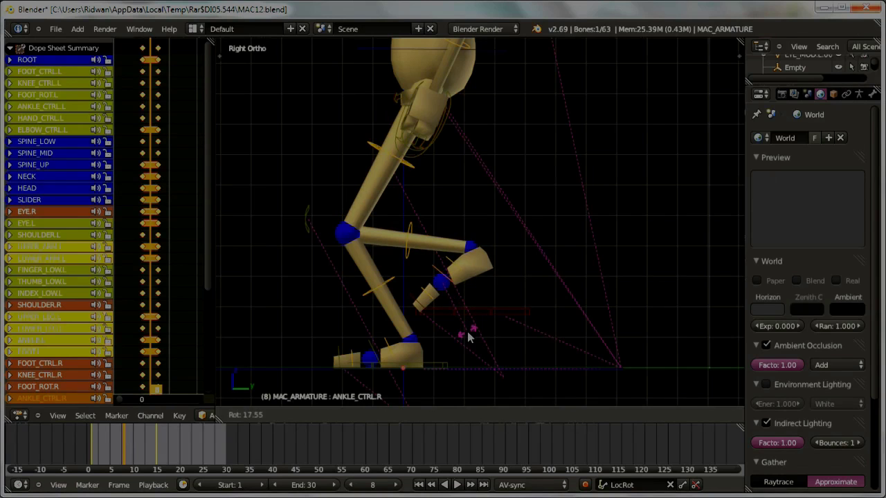
click(467, 337)
shift+middle_drag(449, 295, 450, 316)
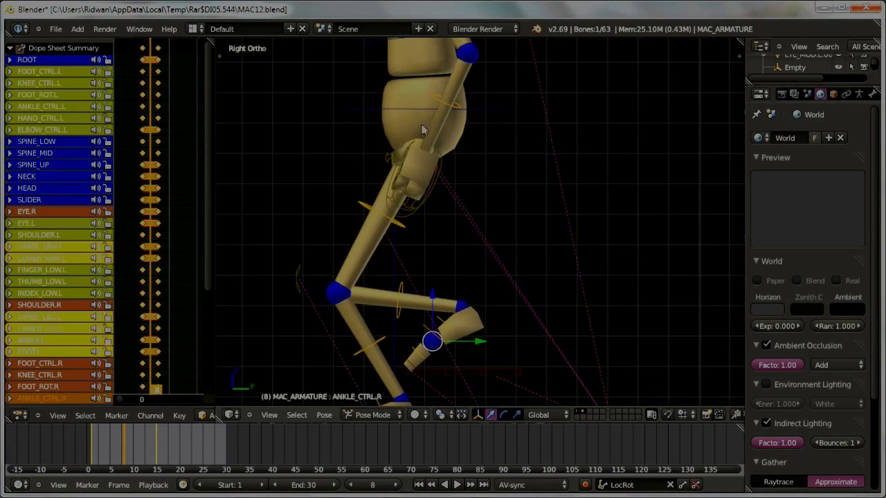
Raise the mannequin's body by moving the SPINE_LOW bone
scroll(402, 102, down, 3)
right_click(386, 135)
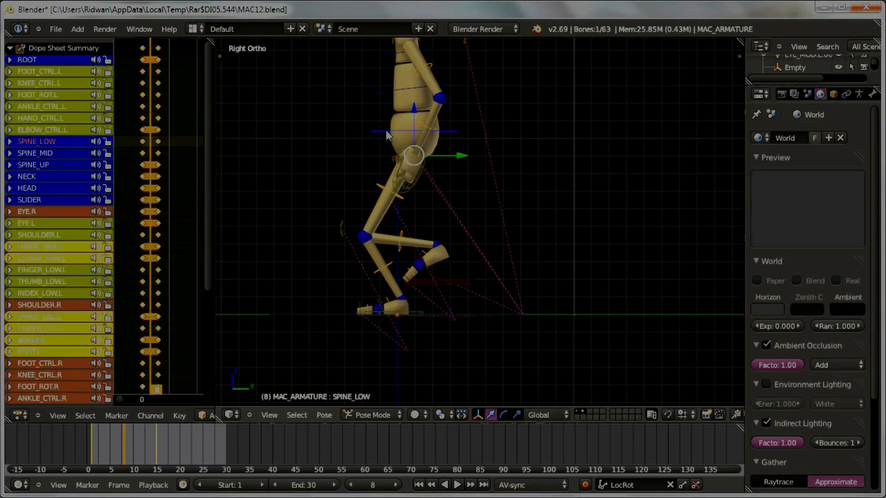
key(g)
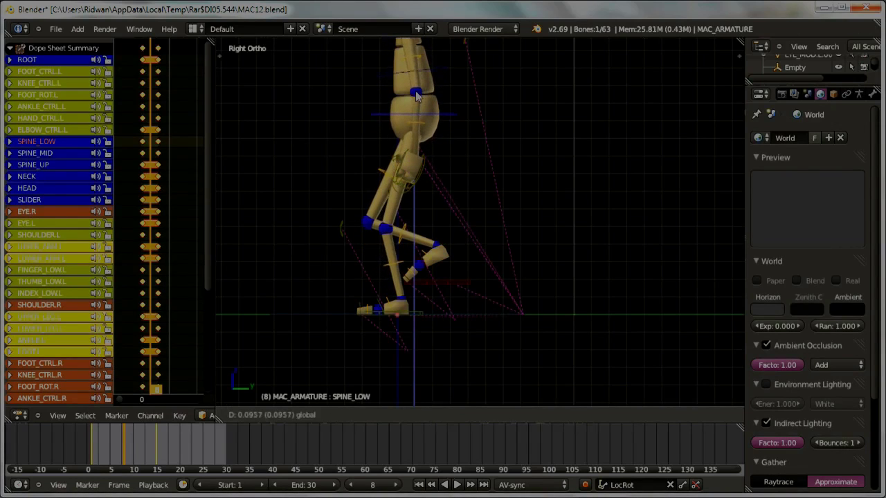
click(415, 97)
Reposition the FOOT_CTRL.R foot control and rotate the FOOT_ROT.R bone
right_click(444, 285)
key(g)
click(440, 286)
scroll(416, 288, up, 4)
right_click(411, 289)
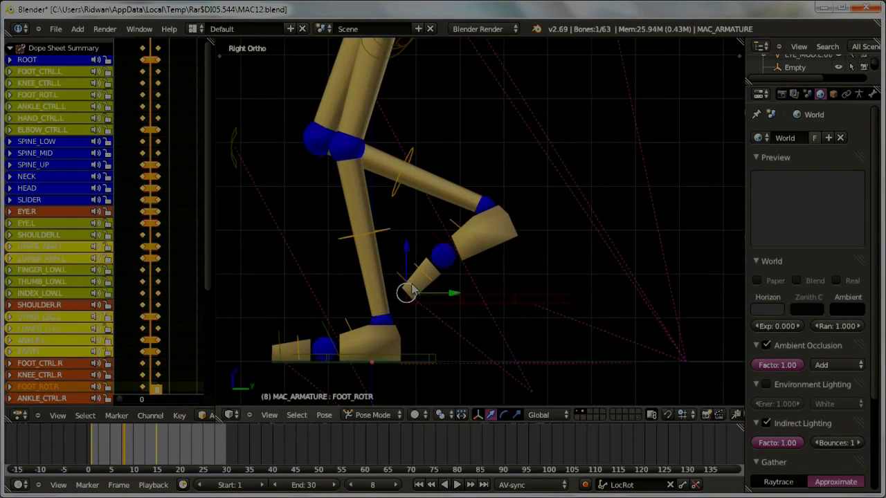
key(r)
click(485, 295)
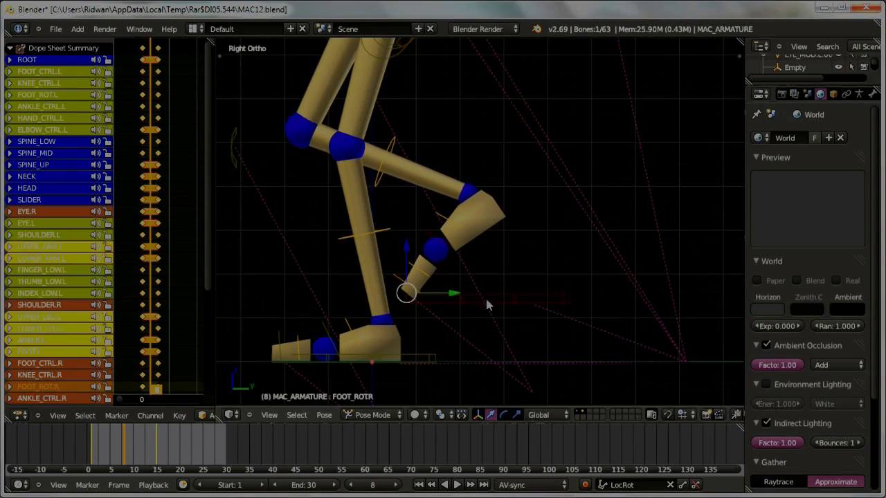
right_click(492, 295)
Tilt the upper body by rotating the SPINE_MID bone
scroll(485, 286, down, 2)
scroll(485, 287, down, 4)
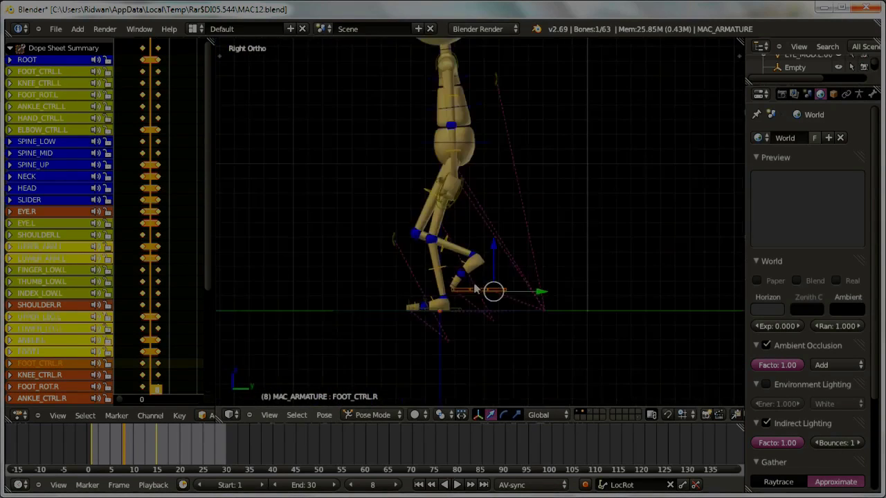
scroll(462, 240, up, 1)
scroll(461, 240, up, 3)
scroll(460, 236, up, 2)
right_click(456, 220)
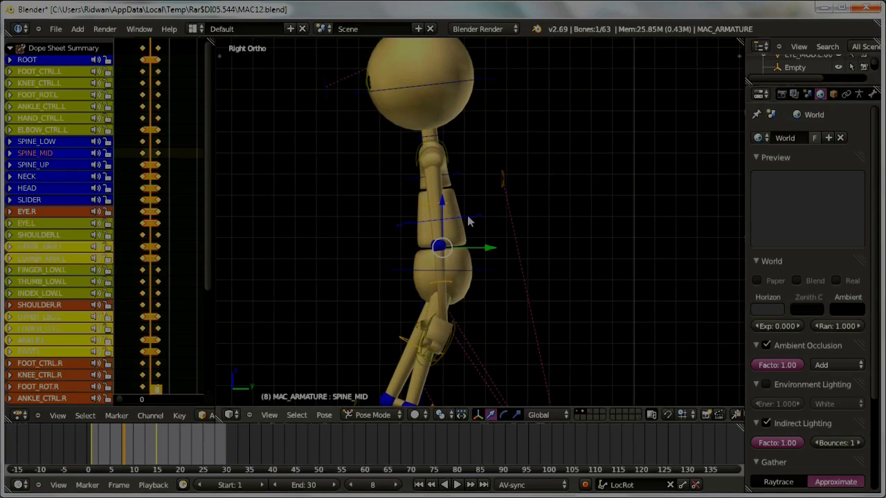
key(r)
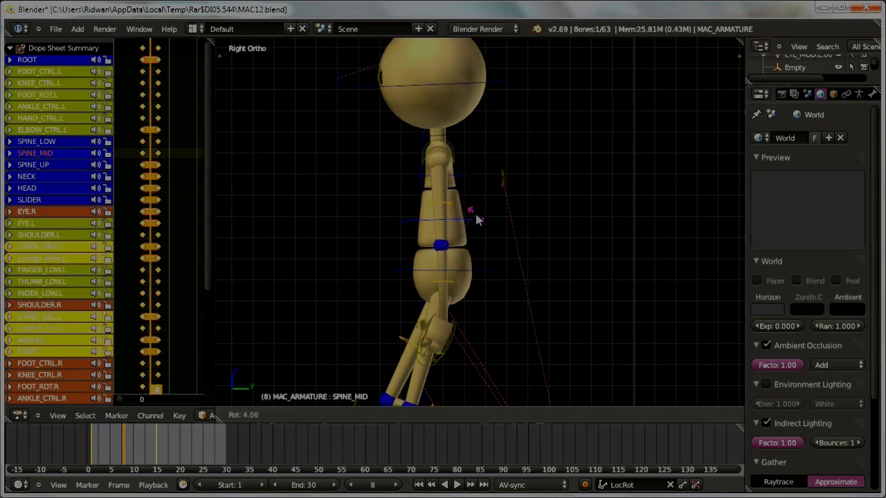
click(475, 210)
Tilt the HEAD bone, checked from the right side view
mouse_move(475, 210)
middle_down()
mouse_move(507, 249)
mouse_move(530, 238)
mouse_move(435, 253)
mouse_move(443, 247)
middle_up()
scroll(448, 241, down, 3)
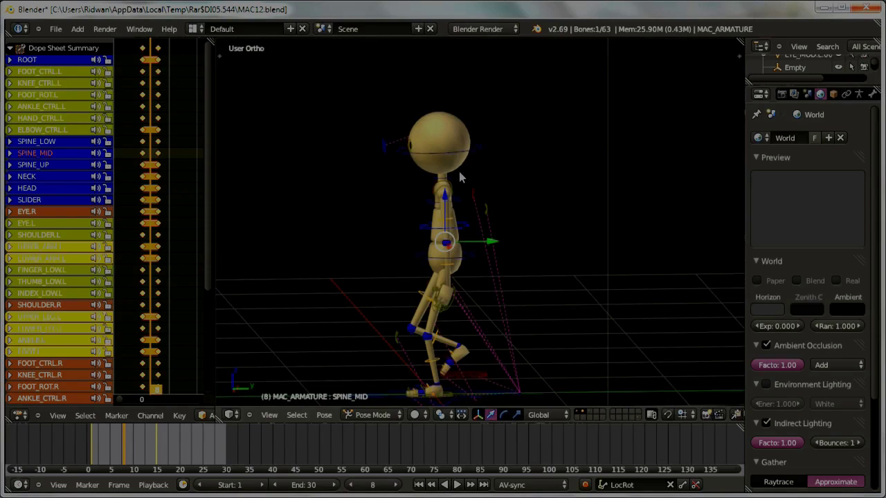
key(KP_3)
right_click(453, 149)
right_click(453, 150)
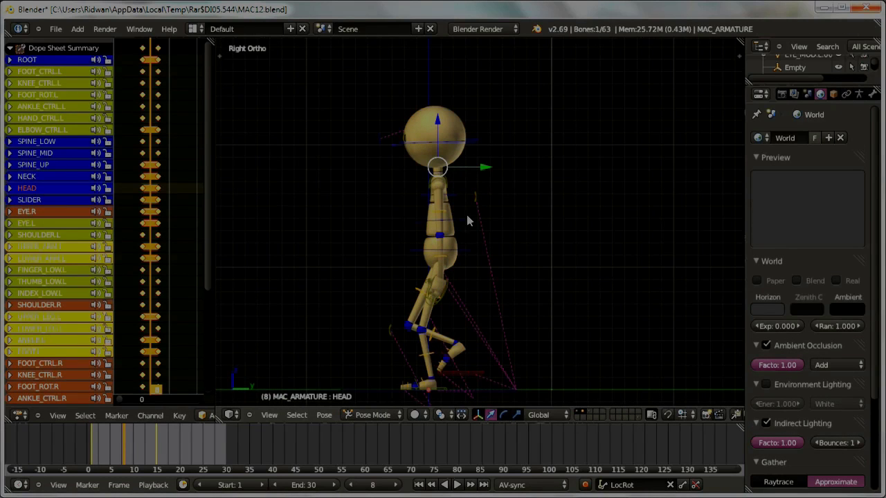
key(r)
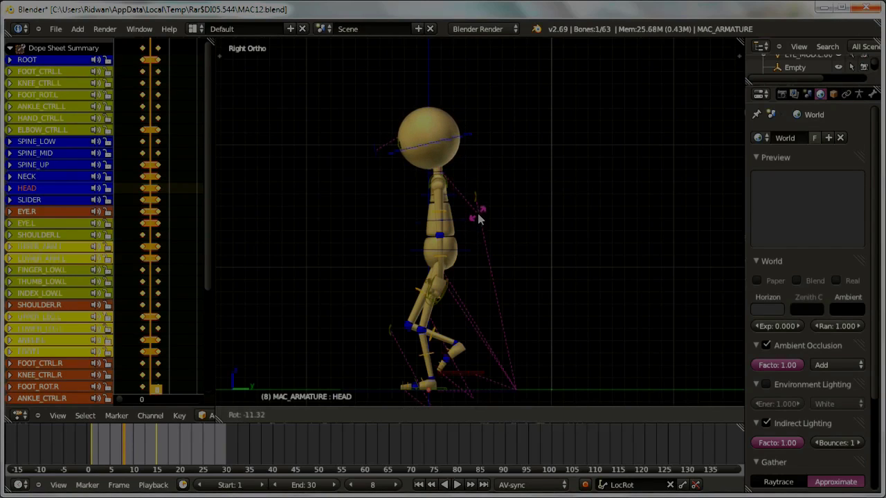
click(478, 219)
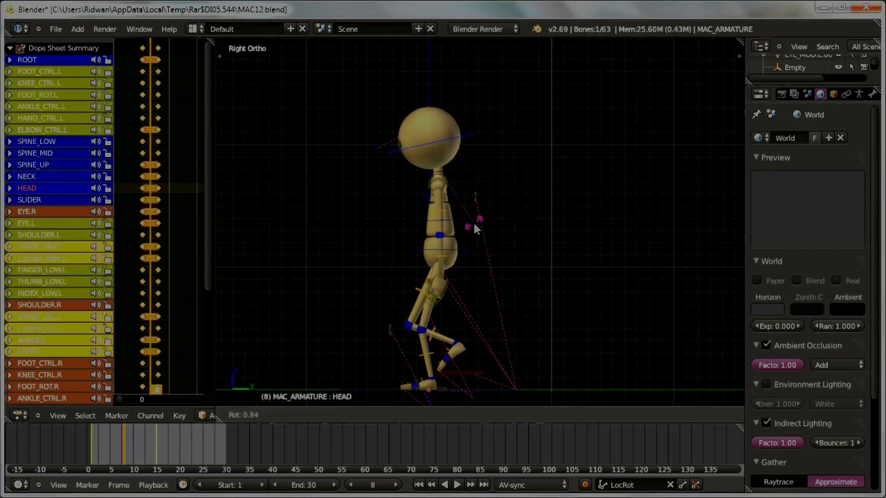
Start pulling the left hand control HAND_CTRL.L back and upward
scroll(455, 275, up, 3)
shift+middle_drag(447, 252, 476, 231)
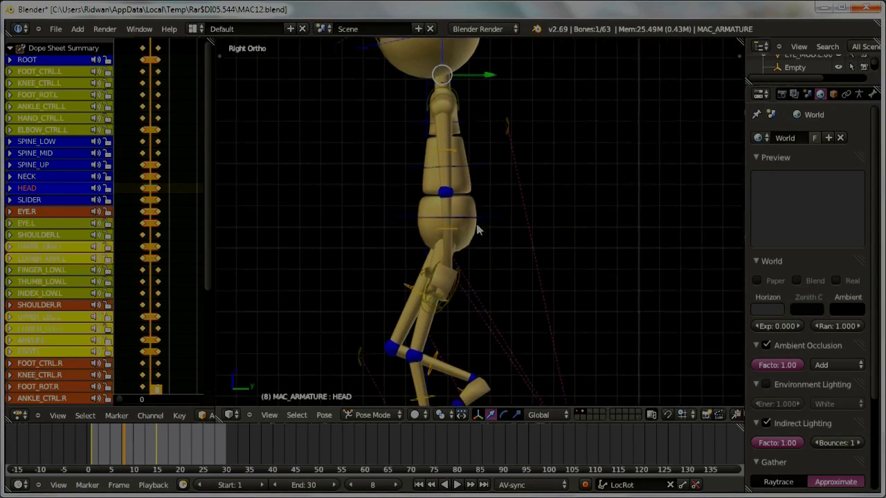
right_click(461, 190)
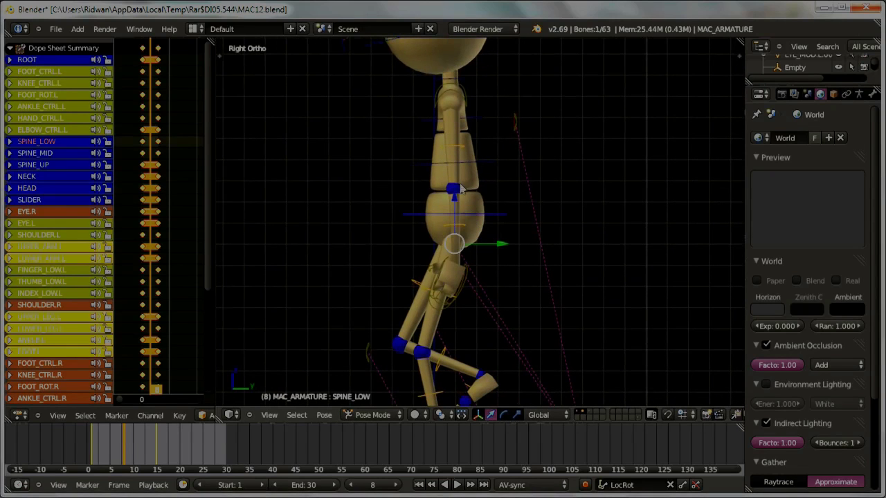
right_click(458, 281)
key(g)
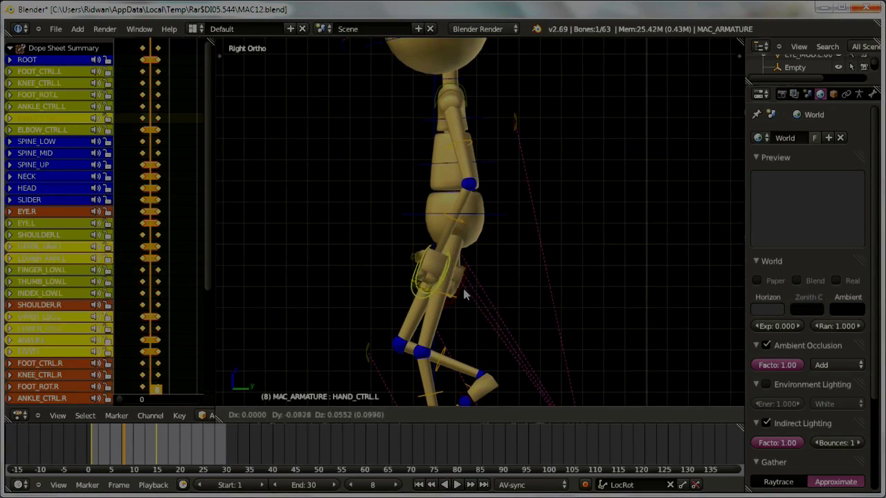
Place the left hand control, then shift it sideways along the X axis
click(448, 281)
mouse_move(448, 280)
middle_down()
mouse_move(543, 300)
mouse_move(489, 296)
mouse_move(510, 297)
middle_up()
key(g)
key(x)
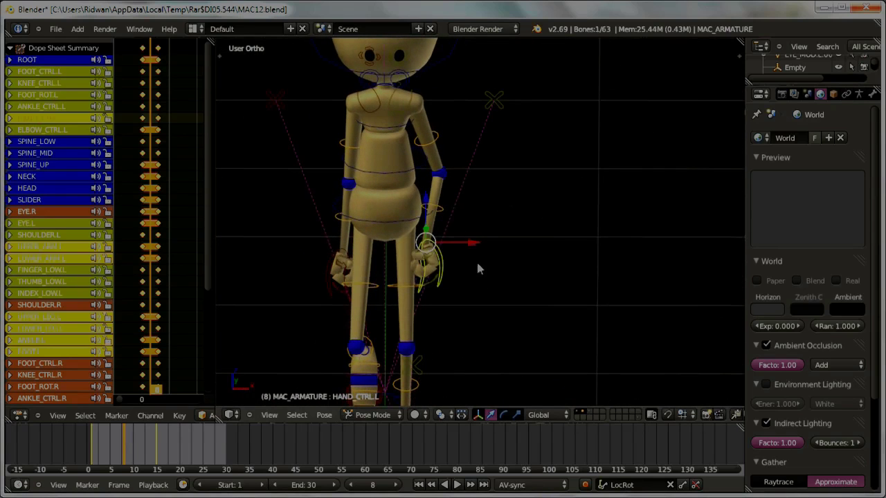
click(475, 249)
Move the right hand control along X and nudge it into place with small adjustments
mouse_move(475, 249)
middle_down()
mouse_move(322, 253)
mouse_move(405, 285)
middle_up()
right_click(372, 304)
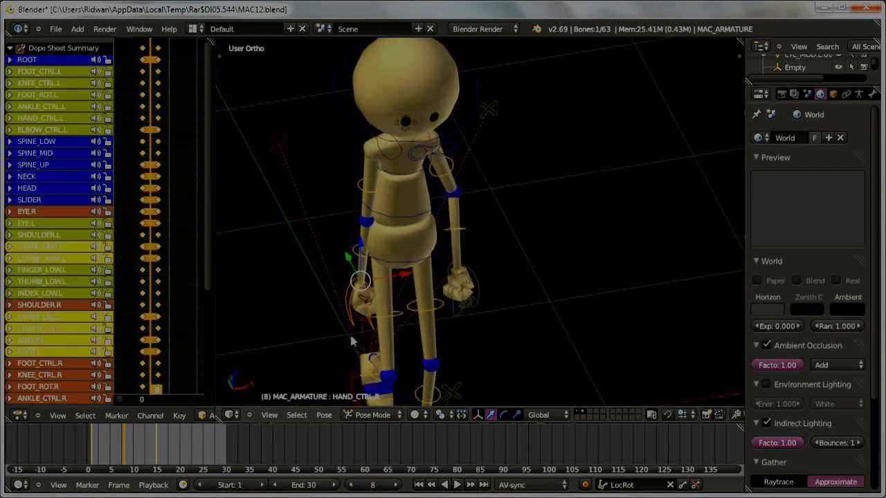
key(g)
key(x)
click(392, 290)
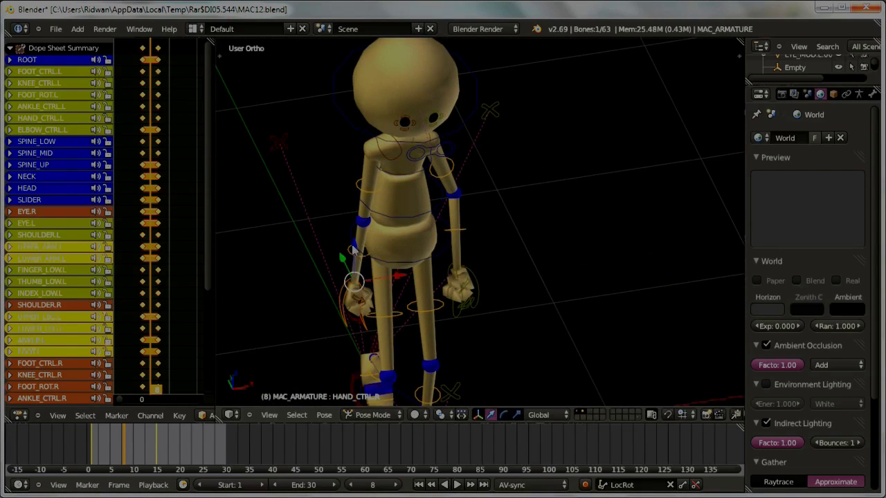
key(g)
click(355, 248)
middle_drag(355, 248, 359, 282)
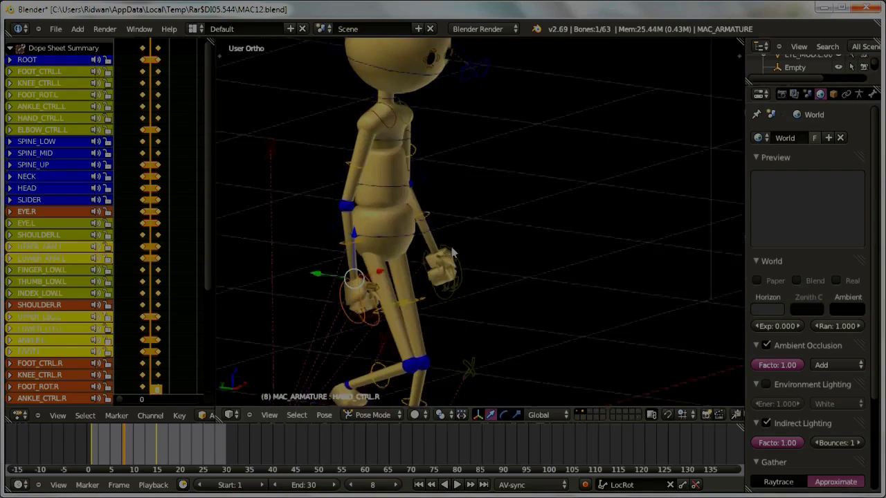
key(g)
click(371, 263)
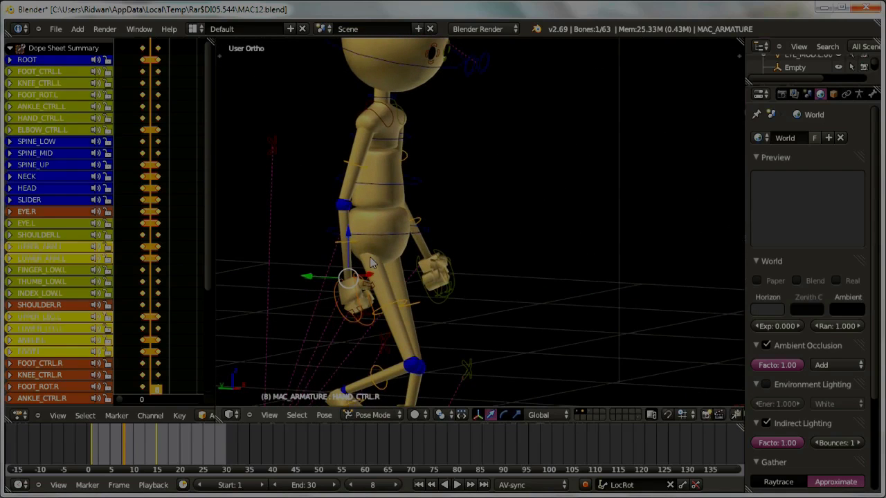
key(g)
click(350, 249)
Push the right hand control forward along Y, then check both hands from the opposite side
mouse_move(350, 249)
middle_down()
mouse_move(294, 302)
mouse_move(353, 294)
mouse_move(415, 300)
mouse_move(398, 285)
middle_up()
key(g)
key(y)
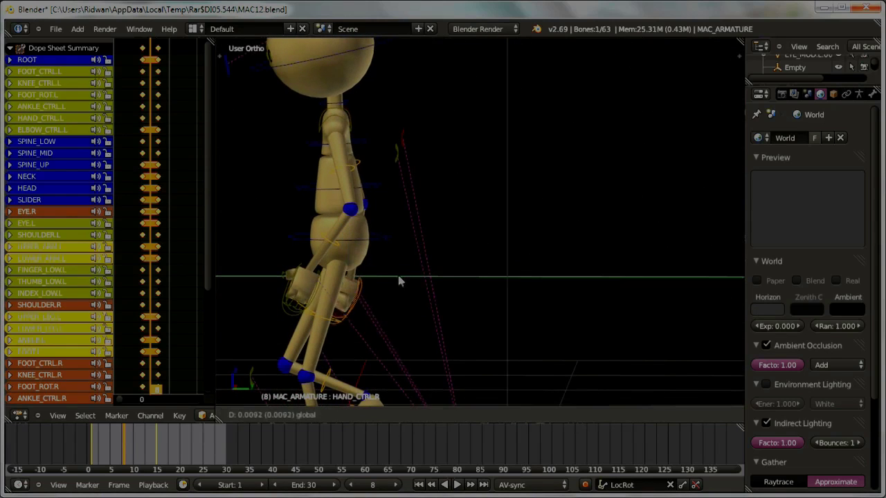
click(388, 290)
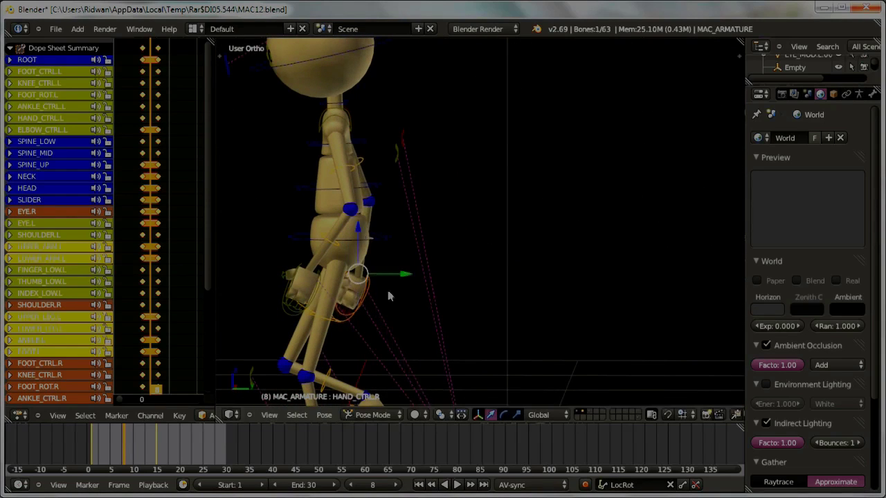
scroll(387, 289, down, 4)
mouse_move(392, 309)
middle_down()
mouse_move(553, 309)
mouse_move(472, 292)
mouse_move(312, 303)
mouse_move(397, 324)
mouse_move(513, 314)
mouse_move(493, 325)
mouse_move(512, 325)
mouse_move(545, 315)
middle_up()
scroll(397, 323, up, 4)
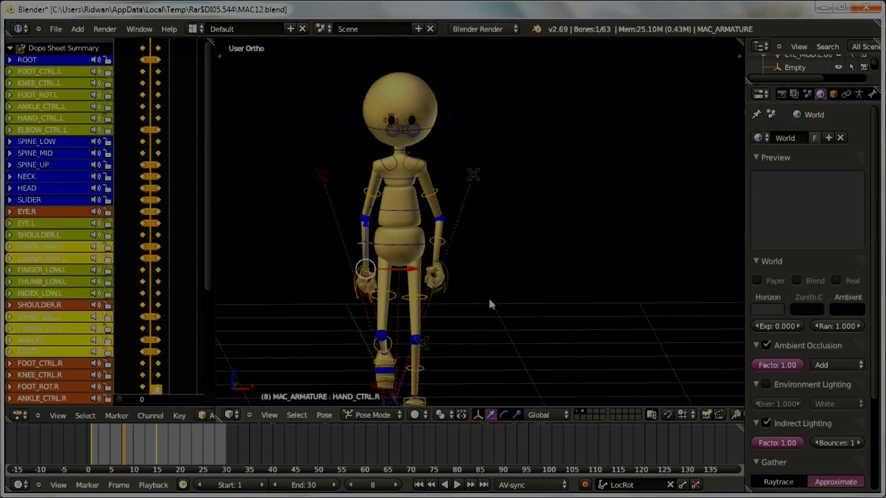
scroll(490, 302, up, 2)
right_click(437, 283)
click(466, 260)
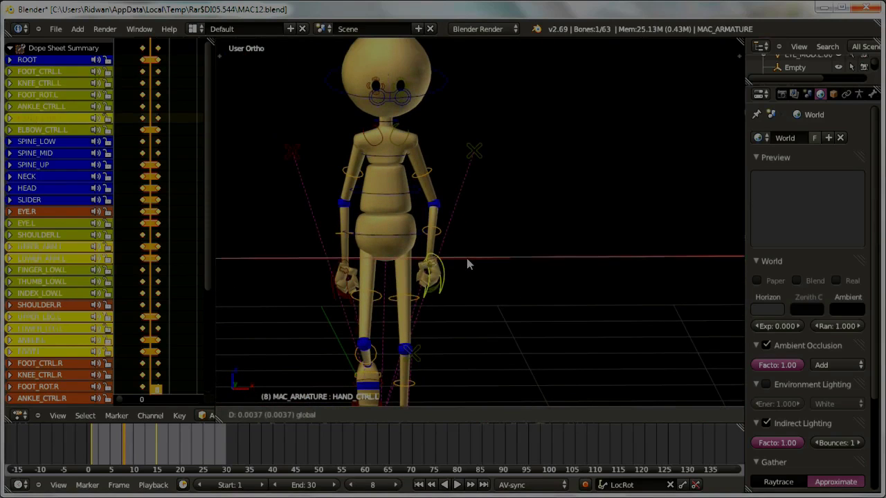
right_click(337, 280)
click(373, 267)
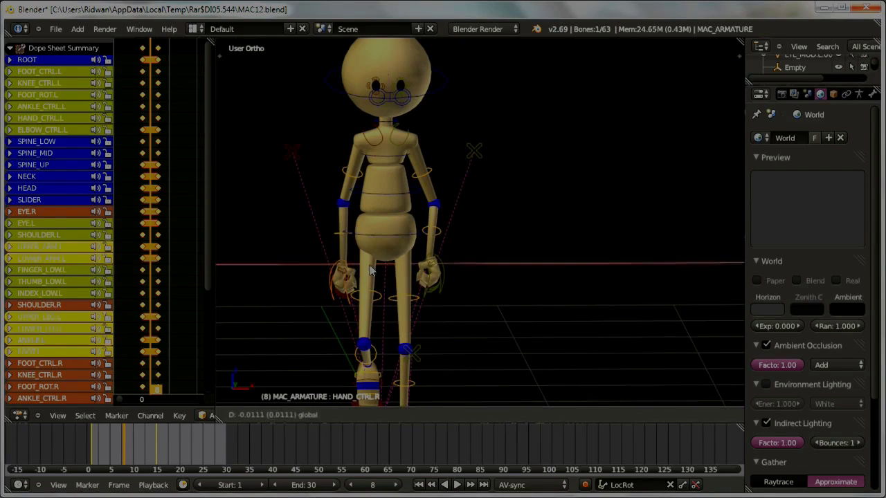
Rotate the SHOULDER.L bone to adjust the left arm swing
mouse_move(370, 270)
middle_down()
mouse_move(400, 315)
mouse_move(387, 312)
mouse_move(469, 298)
mouse_move(398, 182)
middle_up()
right_click(406, 146)
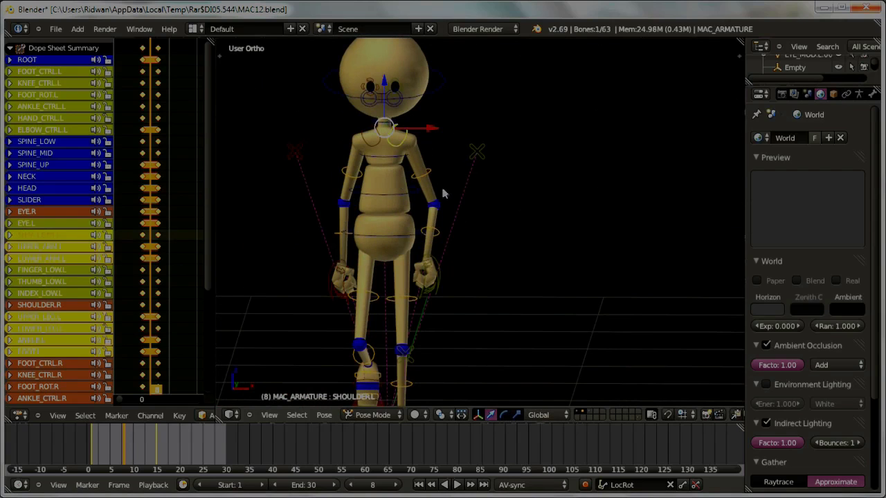
key(r)
click(446, 211)
middle_drag(446, 211, 485, 215)
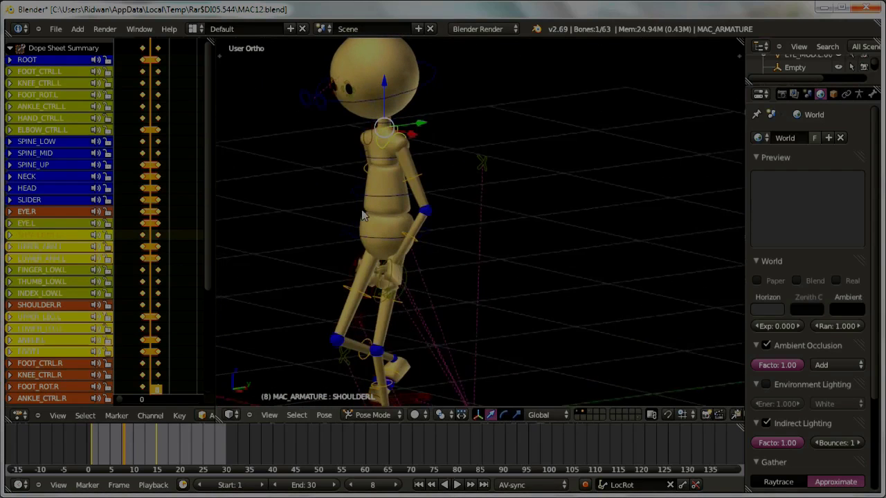
scroll(485, 215, down, 2)
Select all bones and insert keyframes for the pose at frame 8
key(a)
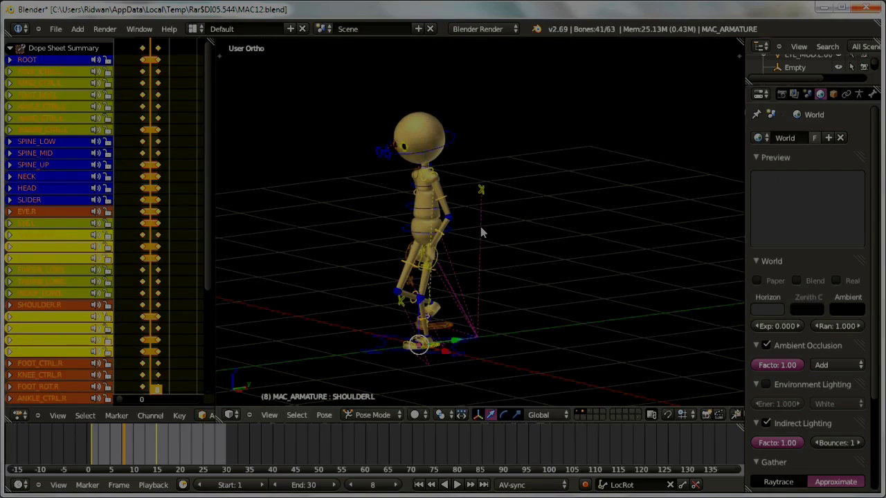
scroll(482, 234, down, 2)
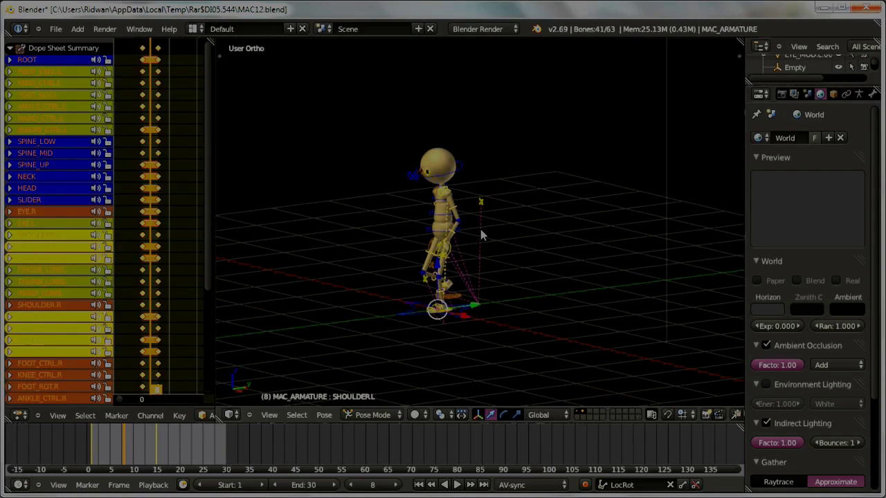
key(i)
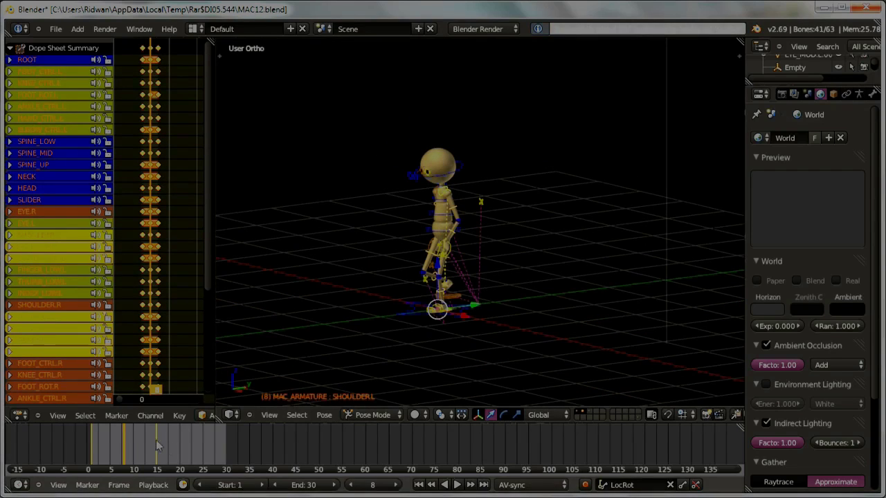
Scrub frames 1–12 and play back, checking the stride from front and side views
mouse_move(114, 450)
mouse_down()
mouse_move(92, 457)
mouse_move(141, 462)
mouse_up()
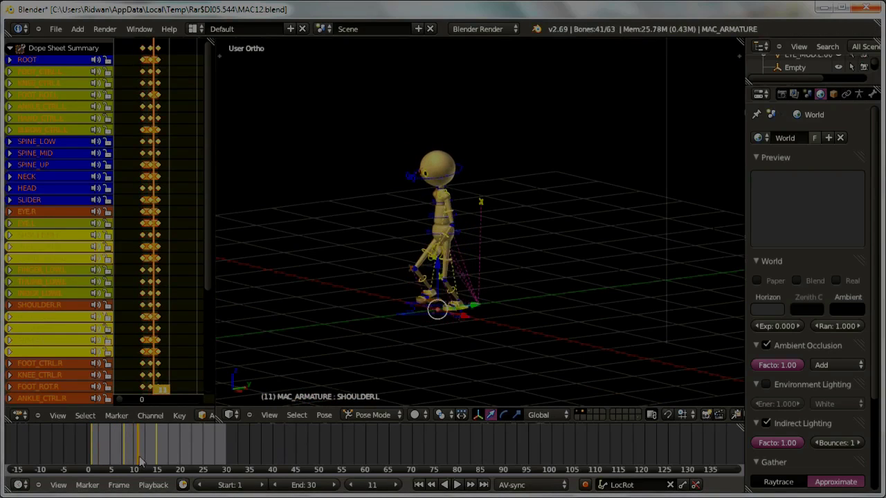
drag(140, 462, 92, 456)
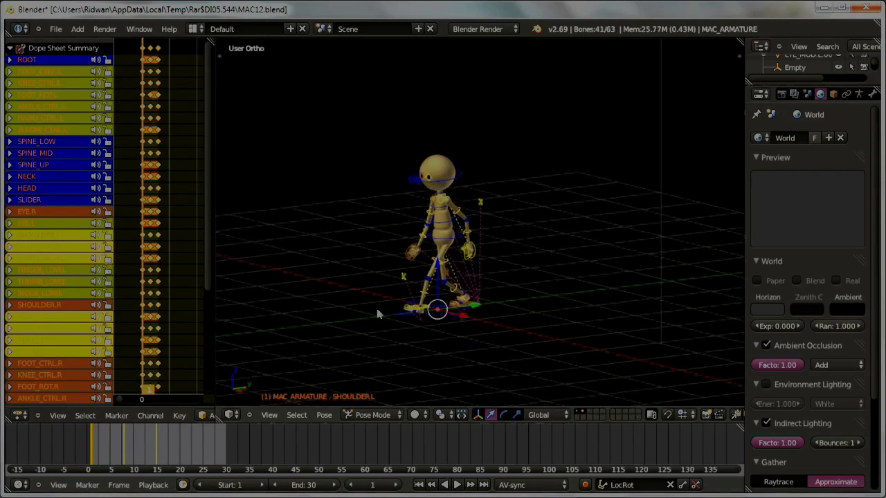
key(KP_1)
scroll(449, 302, up, 5)
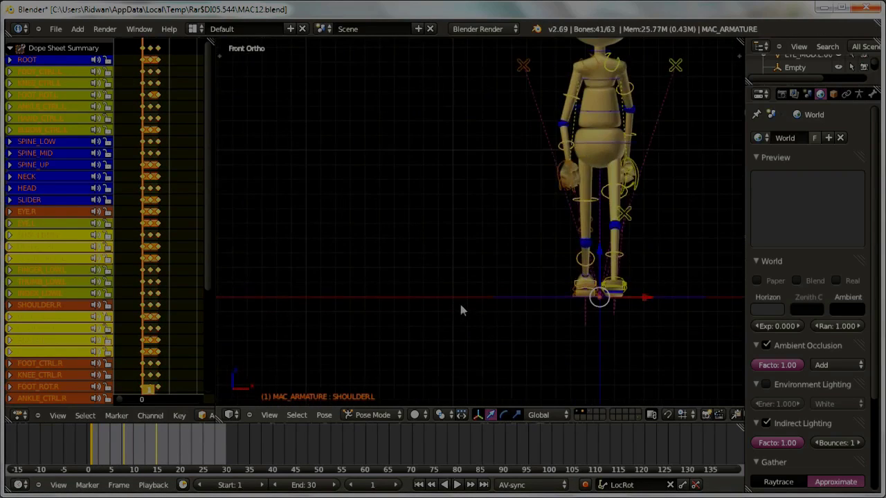
key(KP_3)
key(Home)
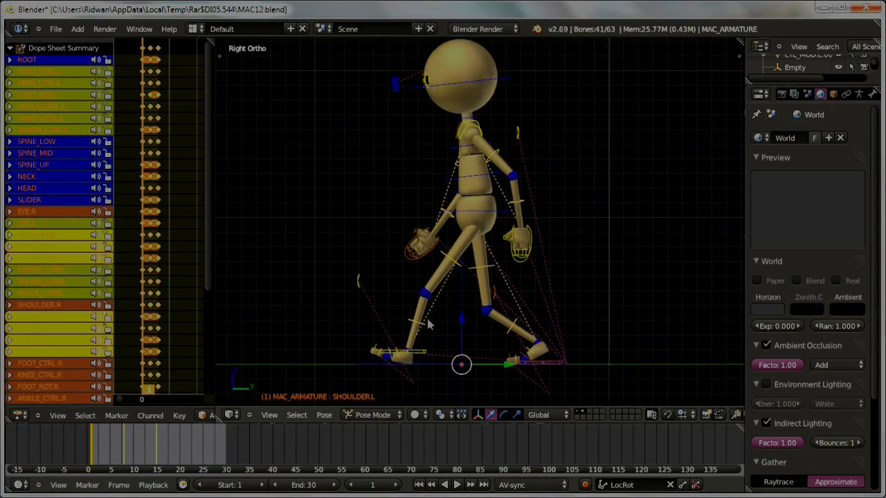
mouse_move(99, 431)
mouse_down()
mouse_move(107, 445)
mouse_move(92, 453)
mouse_move(148, 461)
mouse_move(104, 455)
mouse_up()
key(alt+a)
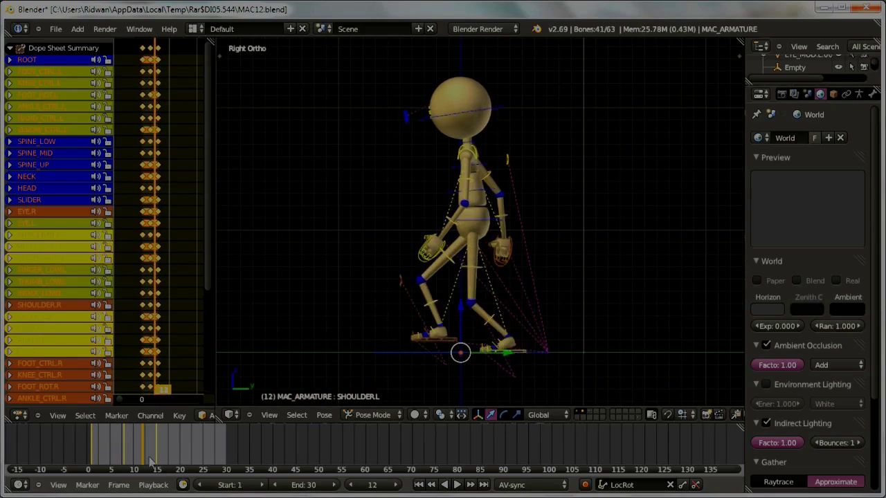
mouse_move(156, 465)
mouse_down()
mouse_move(108, 454)
mouse_move(157, 461)
mouse_up()
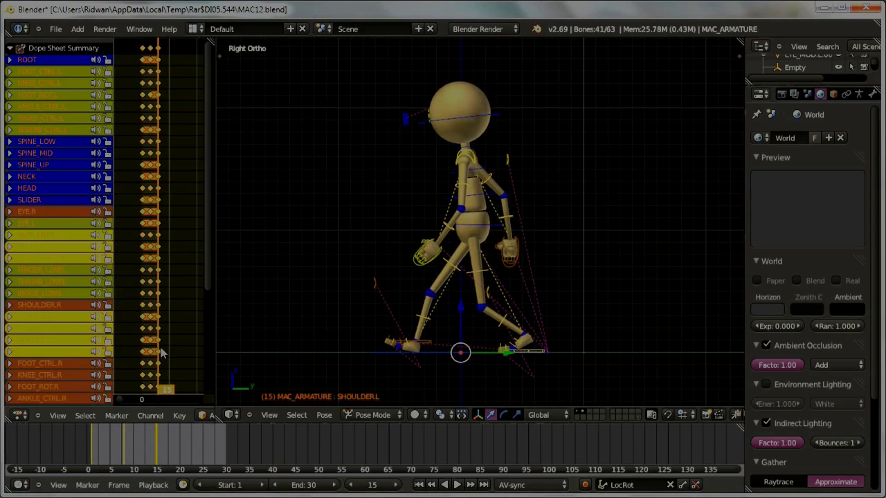
Deselect all keyframes and play the walk cycle twice, stopping back at frame 1
click(161, 353)
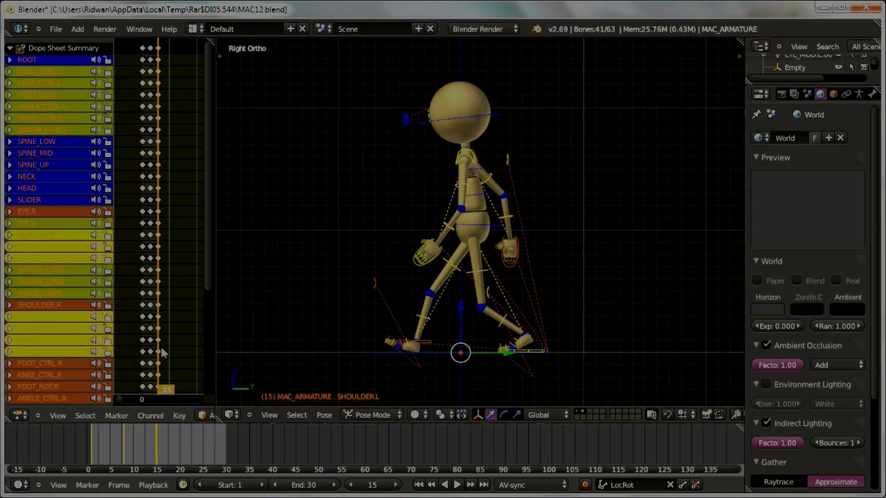
scroll(162, 358, up, 1)
scroll(163, 360, up, 1)
scroll(163, 362, up, 1)
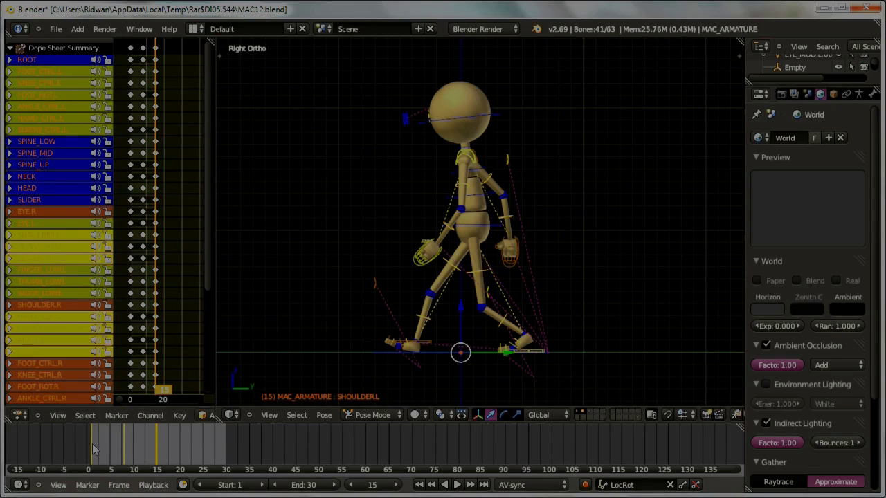
drag(145, 454, 94, 460)
key(alt+a)
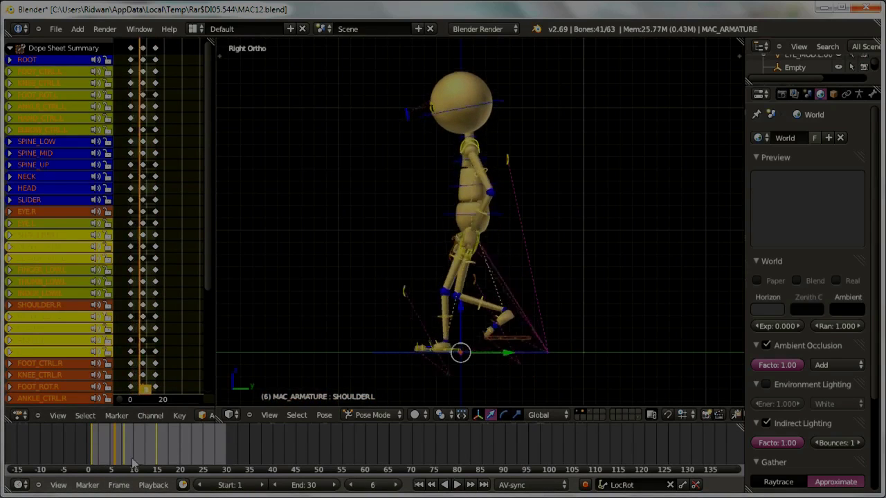
key(Escape)
key(alt+a)
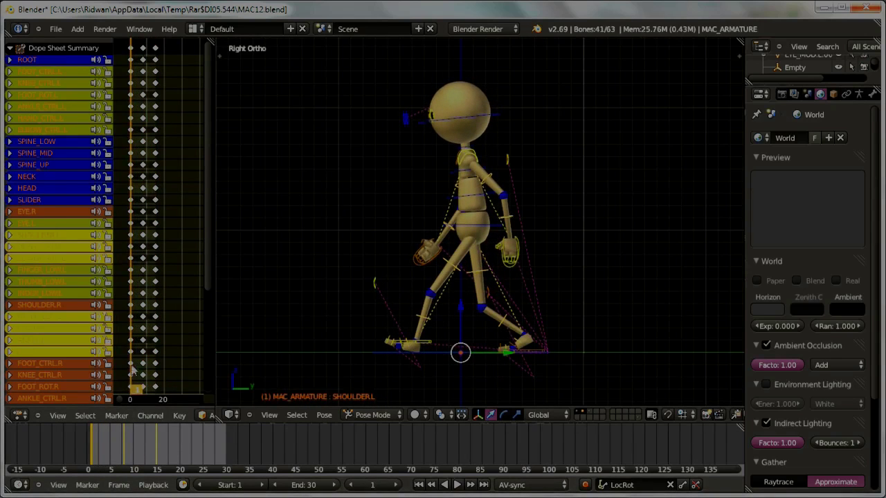
key(Escape)
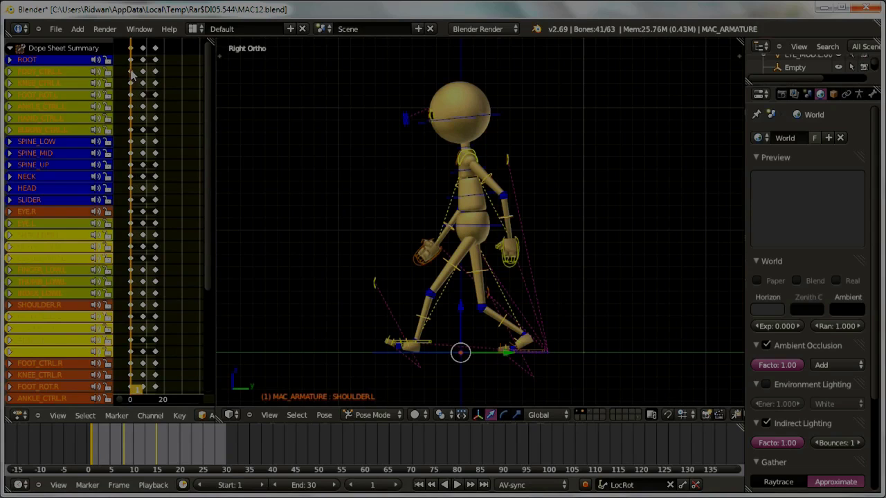
scroll(131, 166, down, 1)
scroll(166, 215, down, 1)
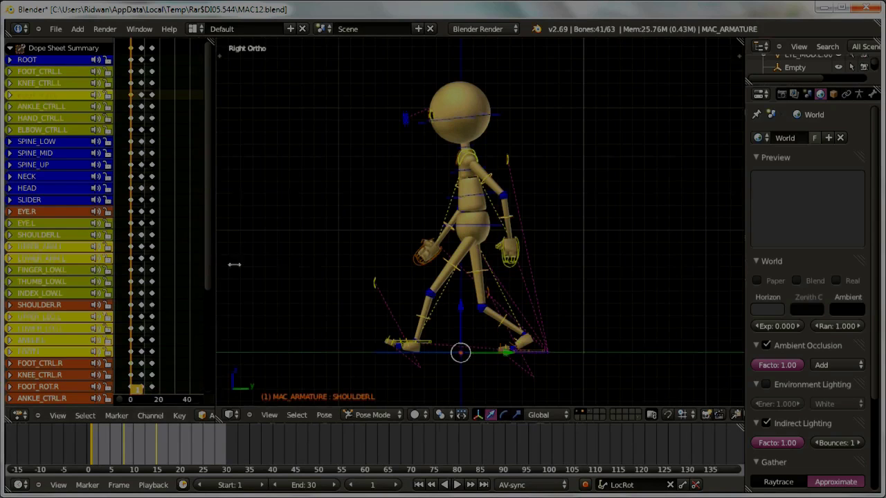
Widen the Dope Sheet, box-select the first keyframe column, then deselect all keys
drag(215, 264, 318, 263)
key(b)
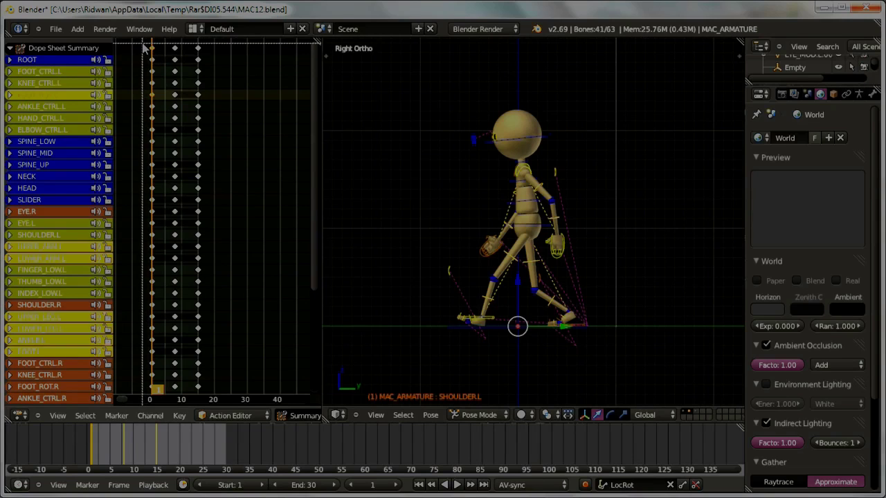
drag(142, 44, 155, 281)
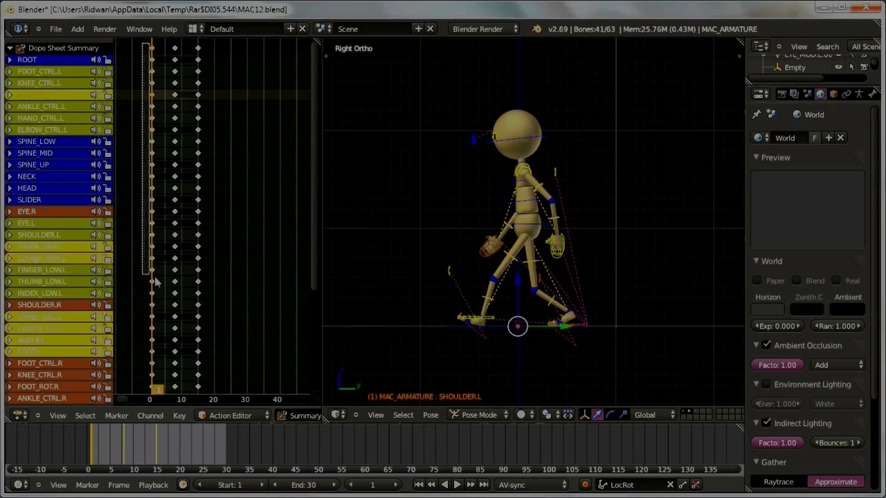
drag(155, 282, 176, 372)
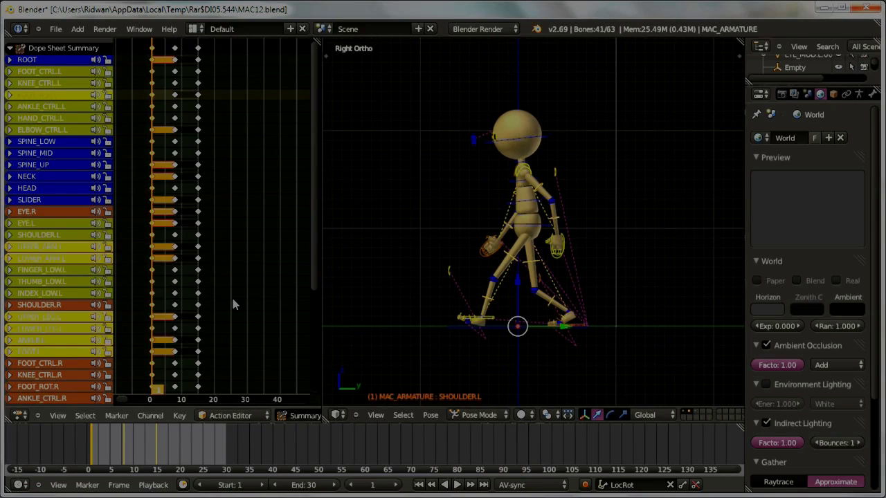
scroll(233, 304, down, 2)
mouse_move(307, 280)
mouse_down()
mouse_move(310, 385)
mouse_move(303, 270)
mouse_up()
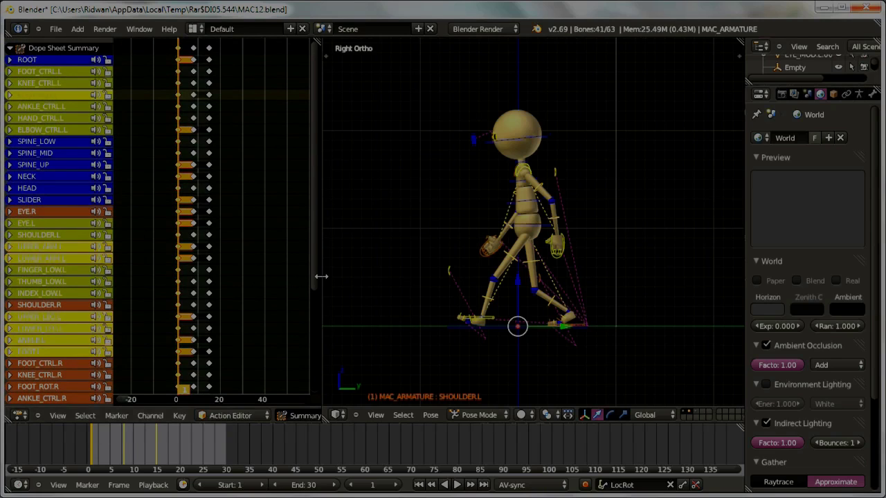
key(a)
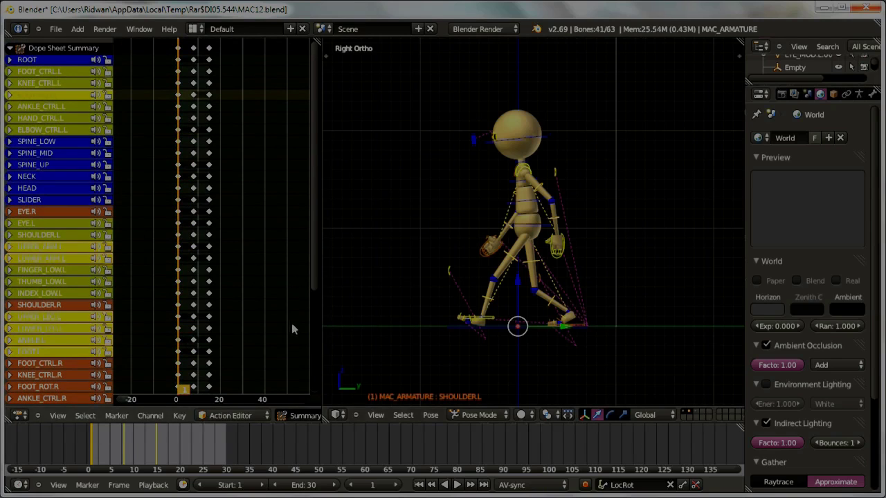
Copy the mannequin's current frame-1 pose and jump to frame 30
scroll(610, 415, down, 3)
scroll(613, 417, down, 3)
scroll(626, 419, down, 3)
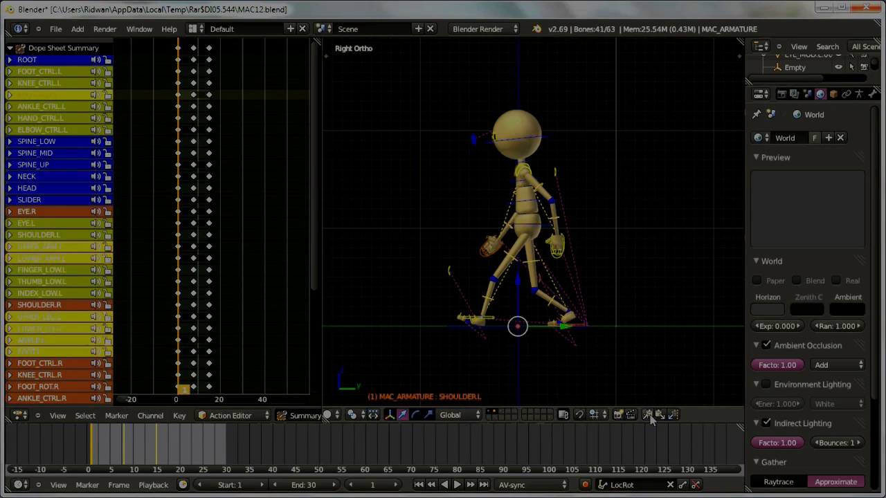
click(649, 415)
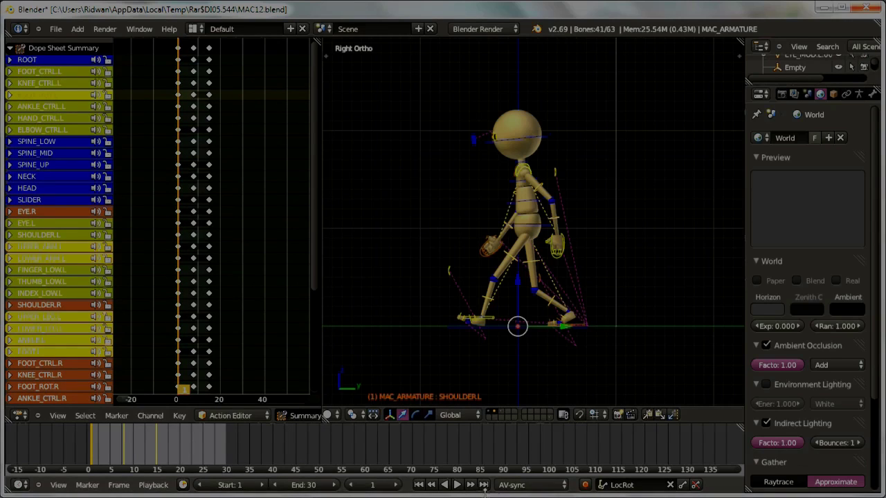
click(375, 484)
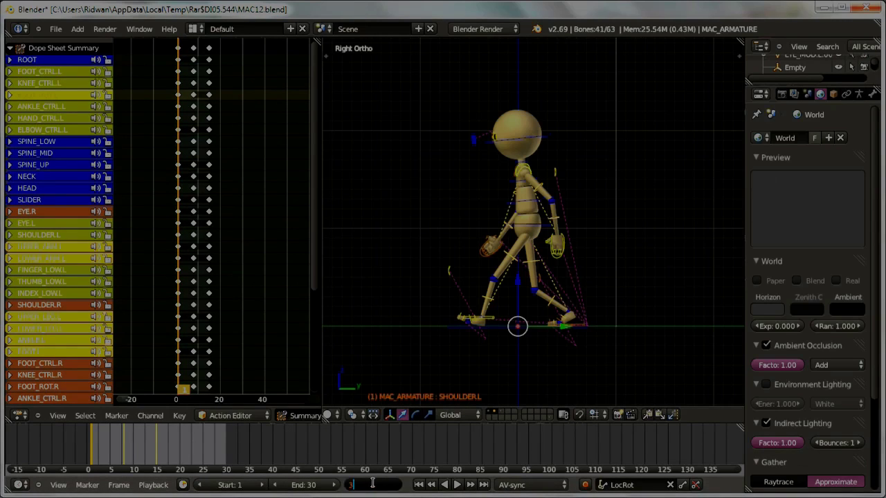
text(0)
key(Return)
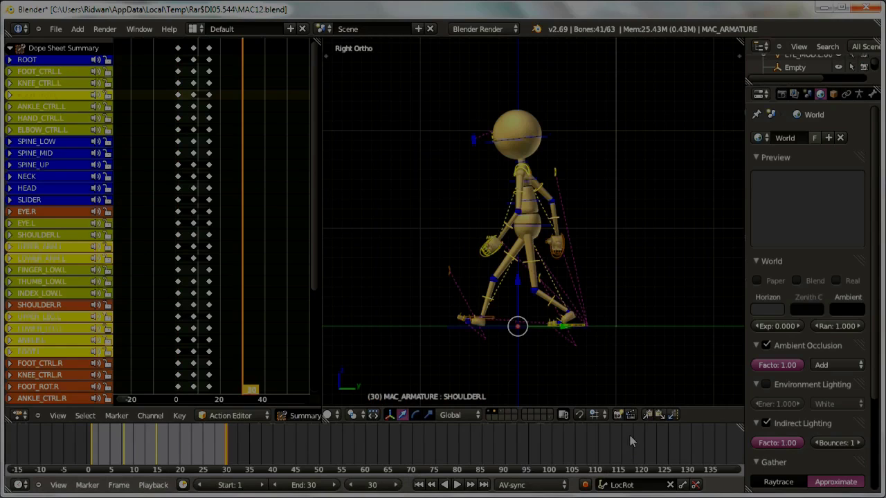
Paste the stored pose at frame 30 and keyframe it
click(659, 415)
middle_drag(535, 292, 582, 294)
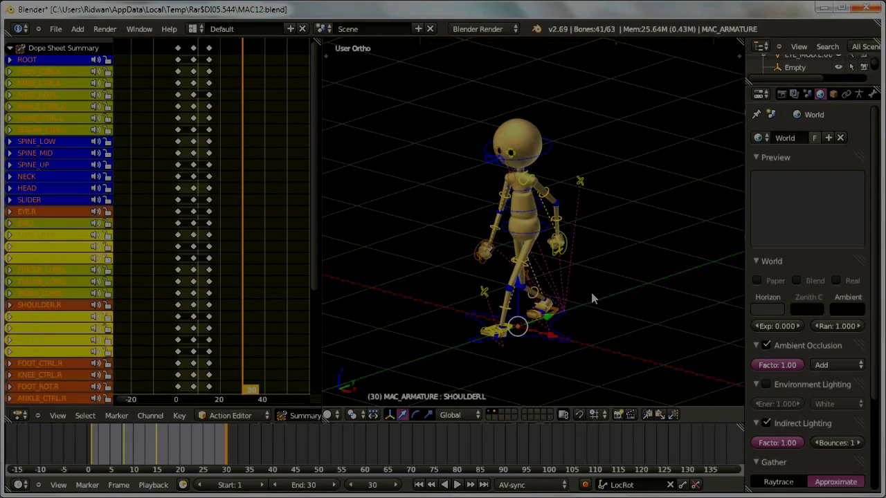
key(i)
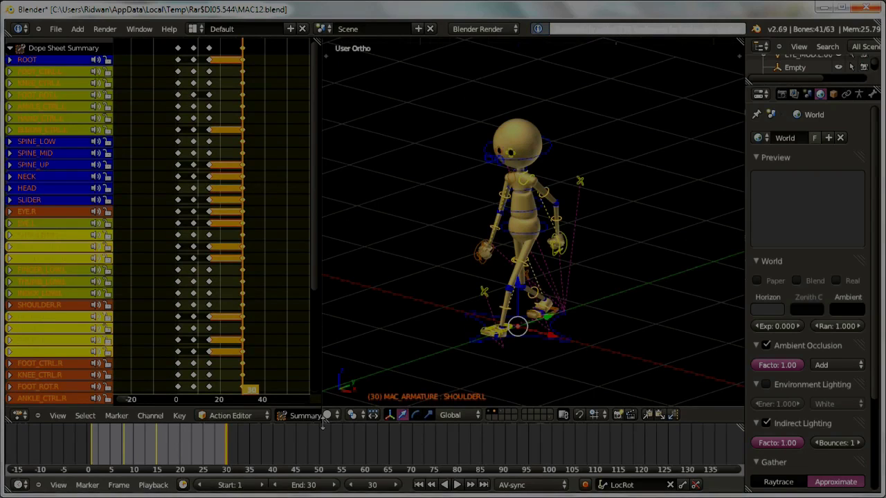
Review the motion back to frame 19 from the side view, trying frames 22–23 before undoing
mouse_move(221, 446)
mouse_down()
mouse_move(126, 451)
mouse_move(221, 459)
mouse_move(127, 458)
mouse_up()
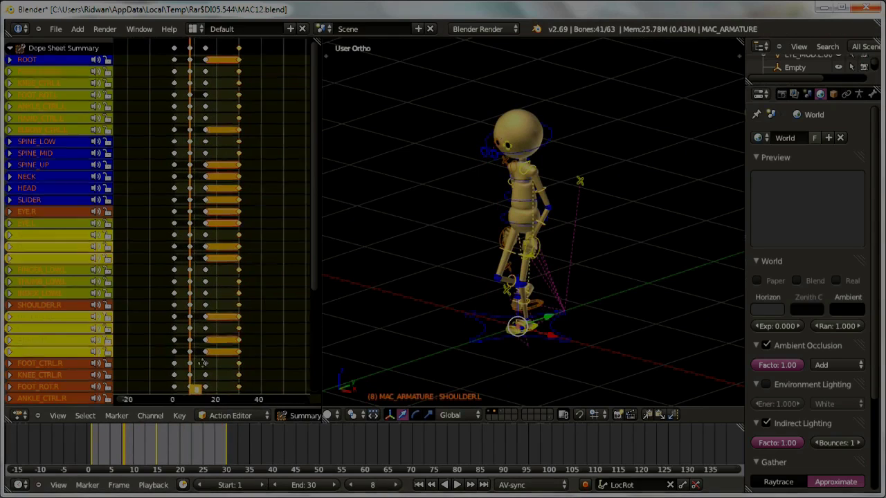
middle_drag(220, 364, 188, 355)
key(a)
key(KP_3)
shift+middle_drag(481, 330, 525, 359)
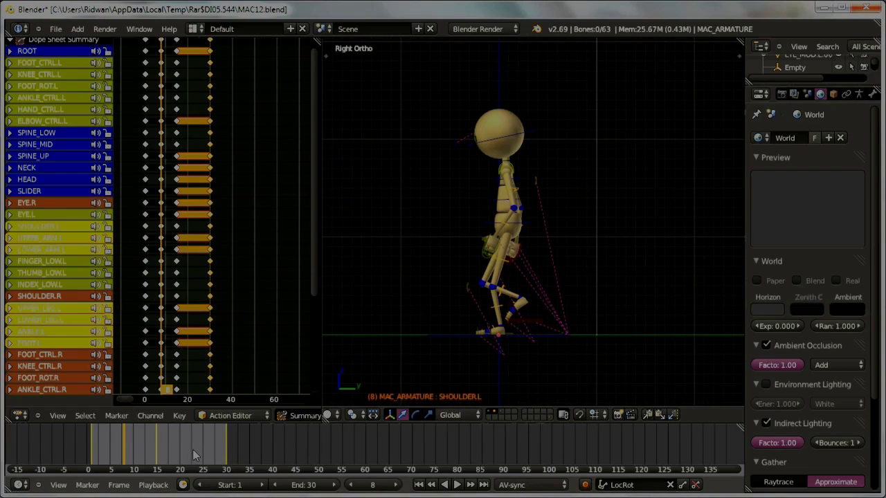
click(374, 484)
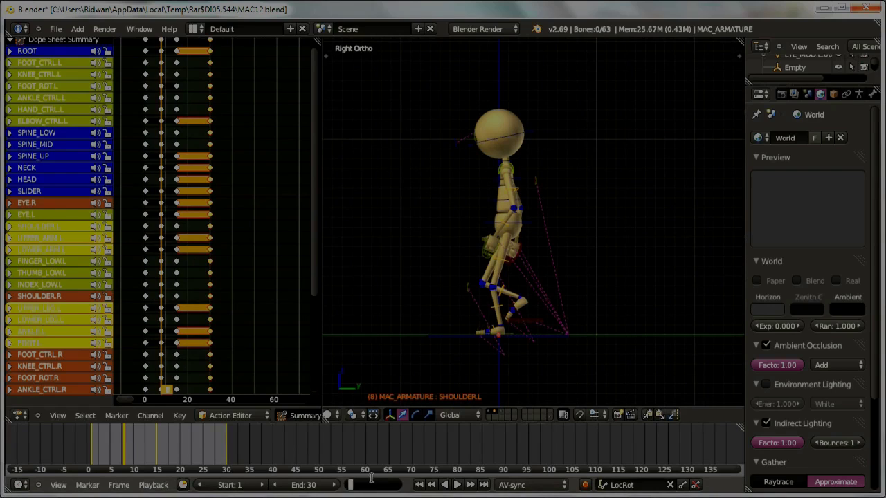
text(22)
key(Return)
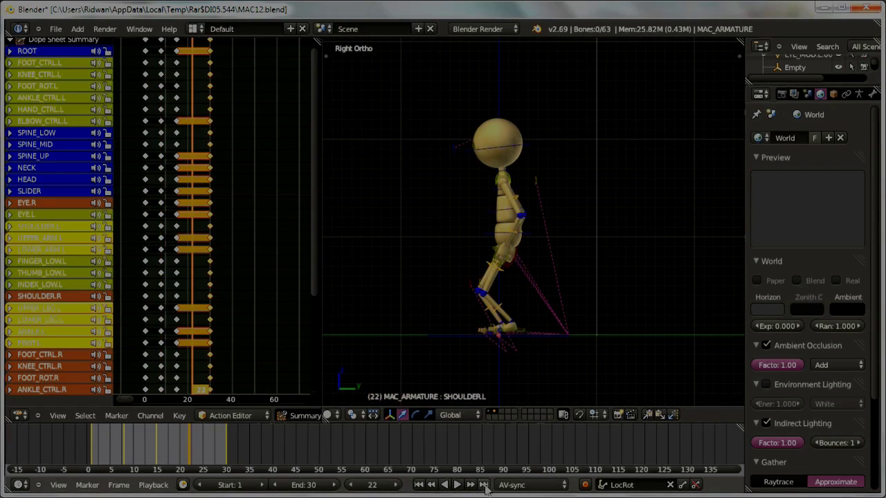
click(378, 481)
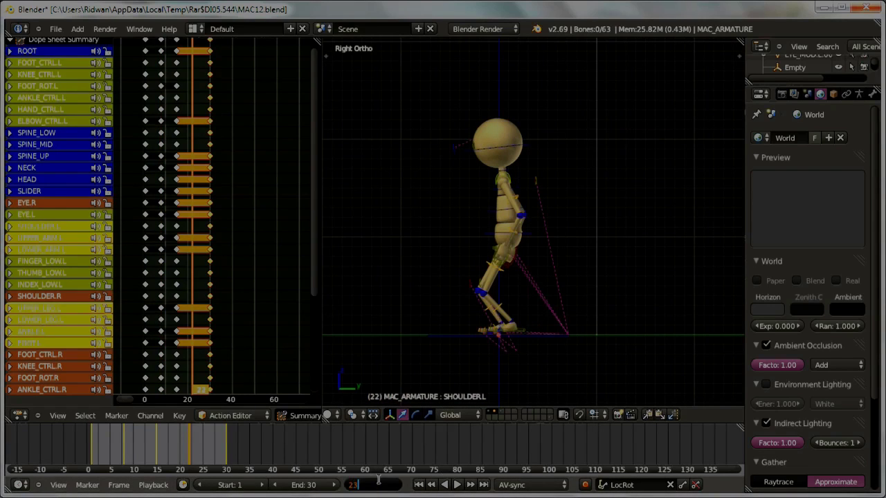
key(Return)
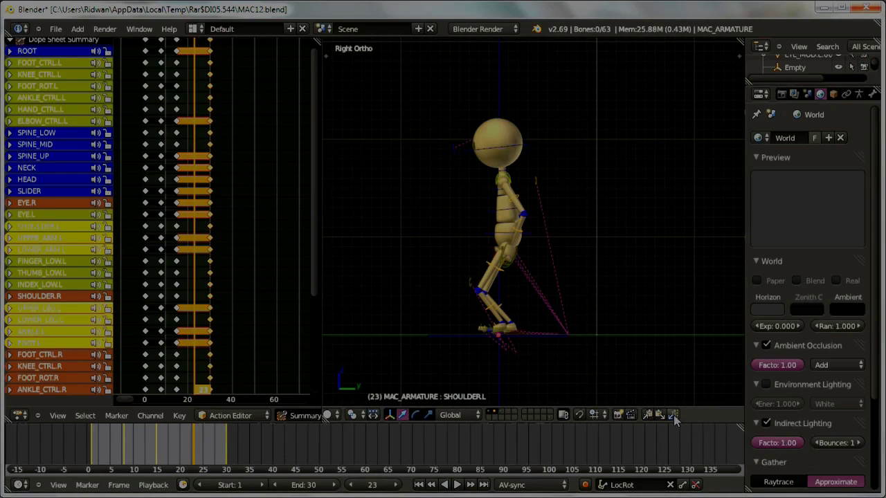
key(ctrl+z)
drag(217, 446, 124, 448)
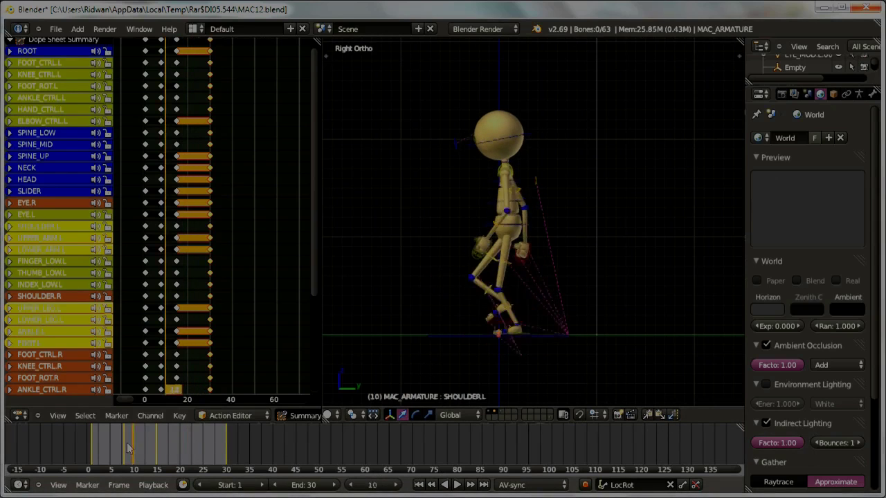
Paste the stored pose onto all bones at frame 22, keyframe it, and start playback
key(a)
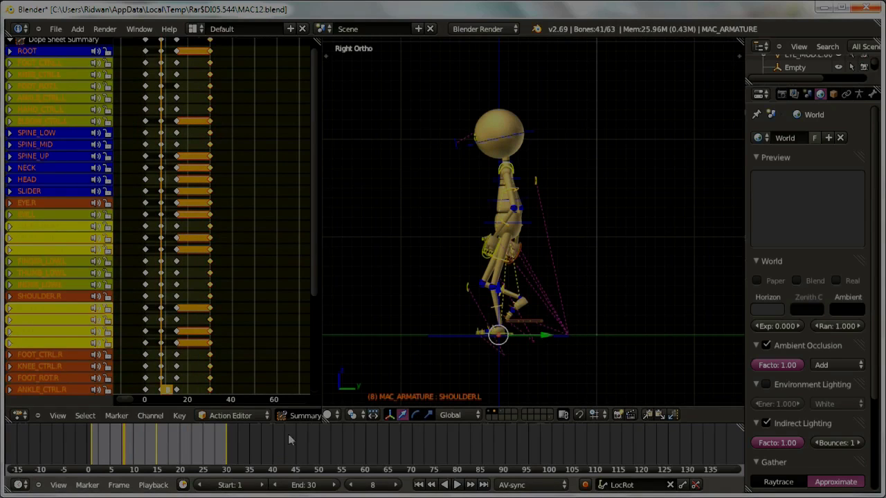
click(375, 485)
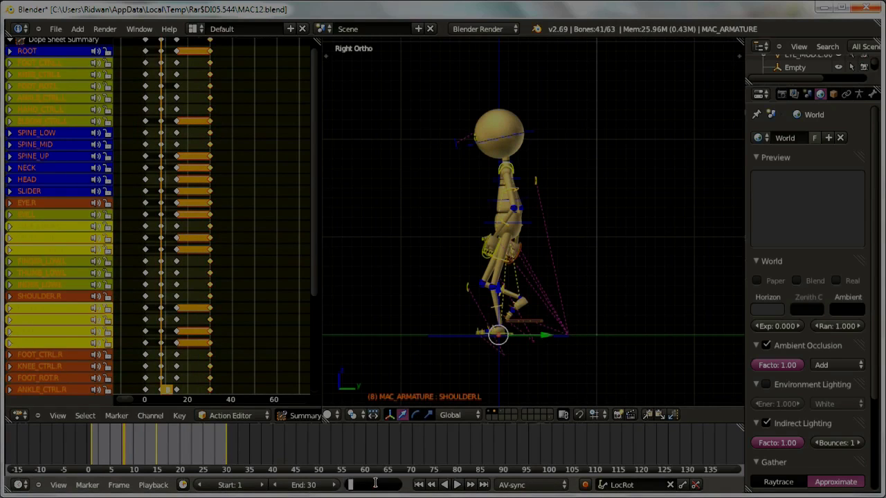
text(22)
key(Return)
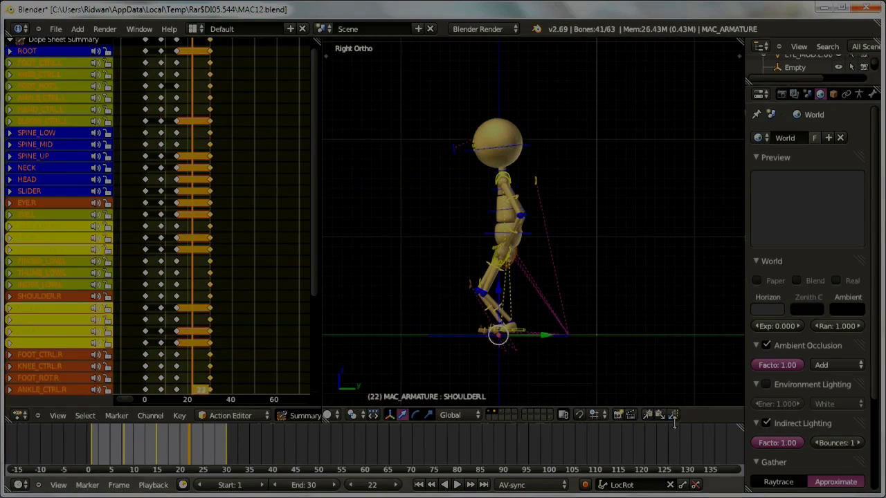
click(672, 414)
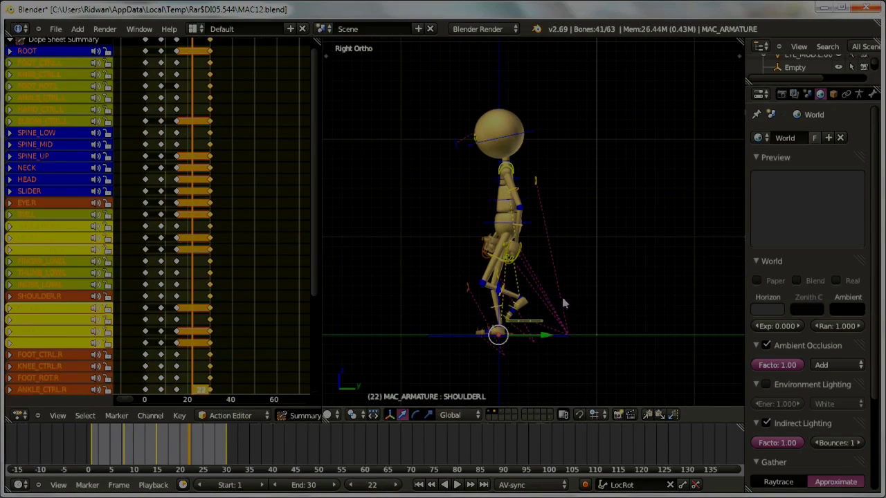
key(i)
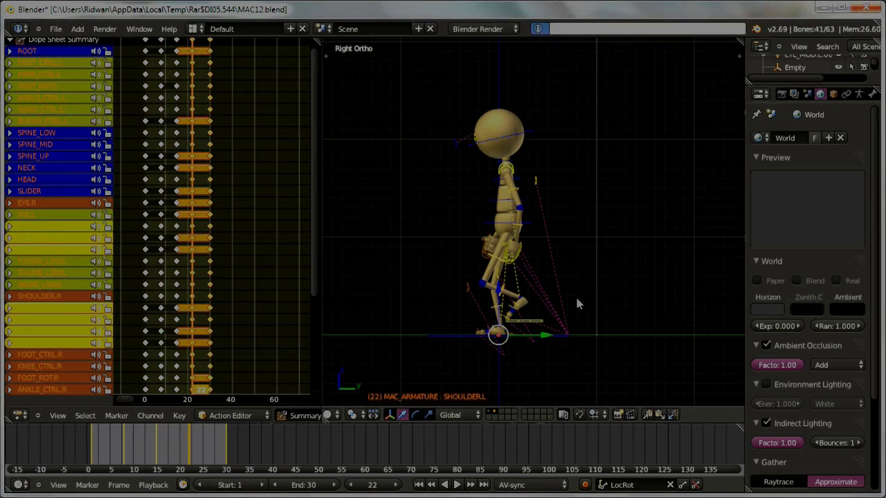
click(457, 485)
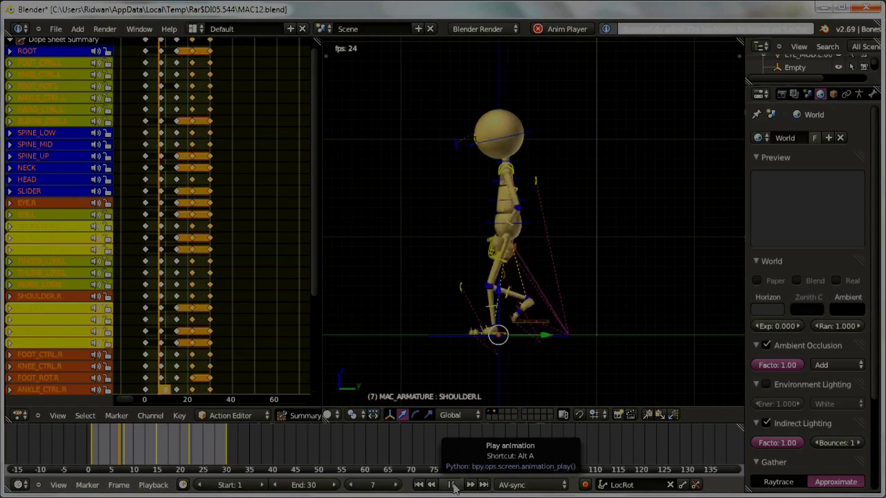
Orbit around the walking mannequin, stop playback at frame 11, and split the Dope Sheet area
mouse_move(496, 353)
middle_down()
mouse_move(580, 372)
mouse_move(601, 361)
middle_up()
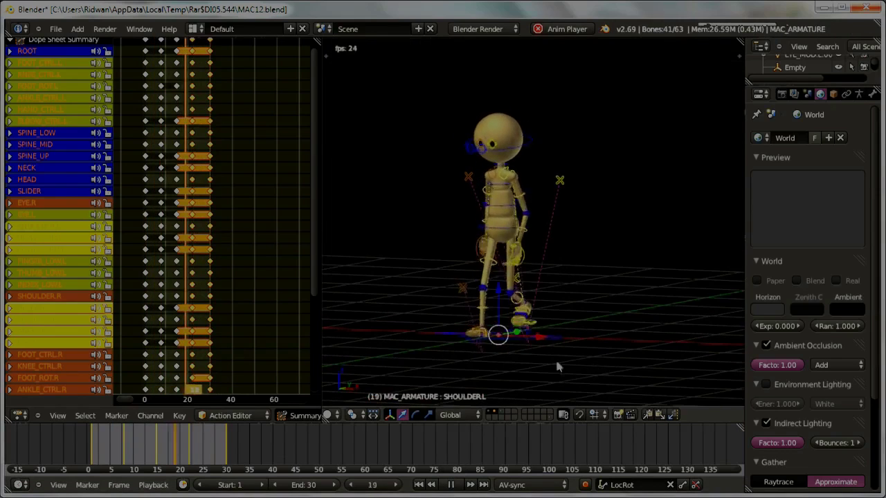
mouse_move(547, 354)
middle_down()
mouse_move(527, 339)
mouse_move(376, 350)
mouse_move(444, 343)
middle_up()
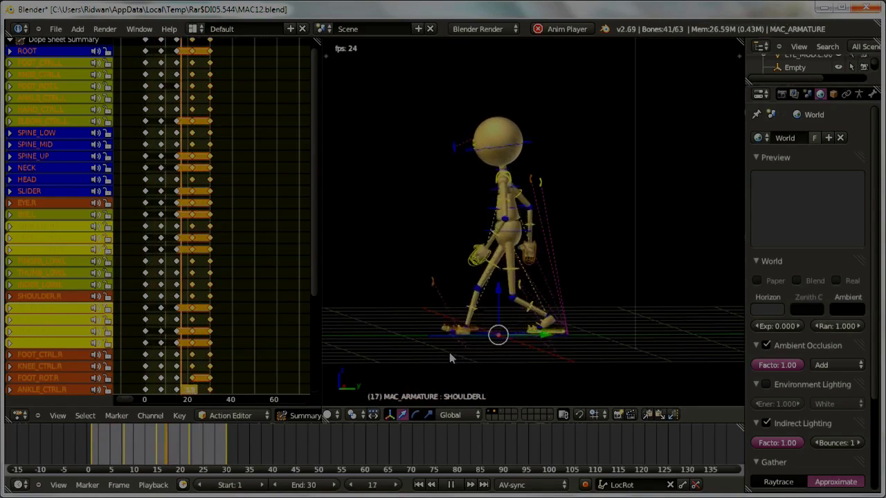
mouse_move(451, 349)
middle_down()
mouse_move(518, 327)
mouse_move(441, 339)
mouse_move(451, 336)
middle_up()
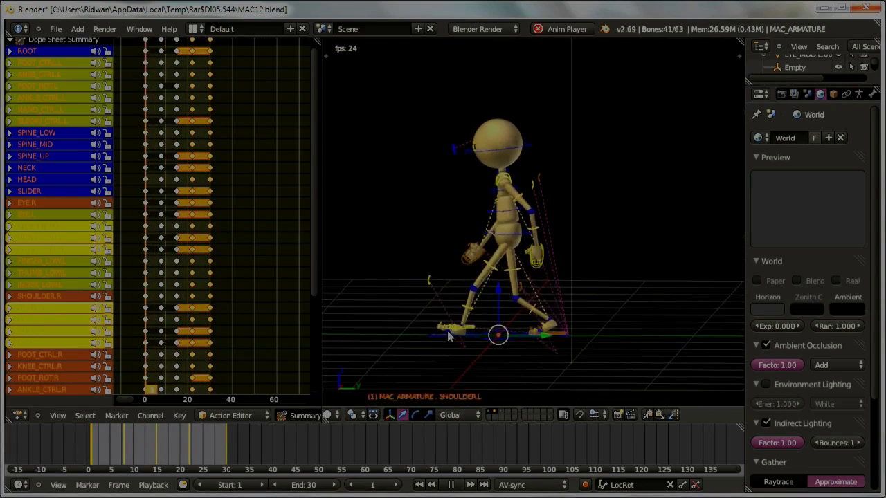
key(alt+a)
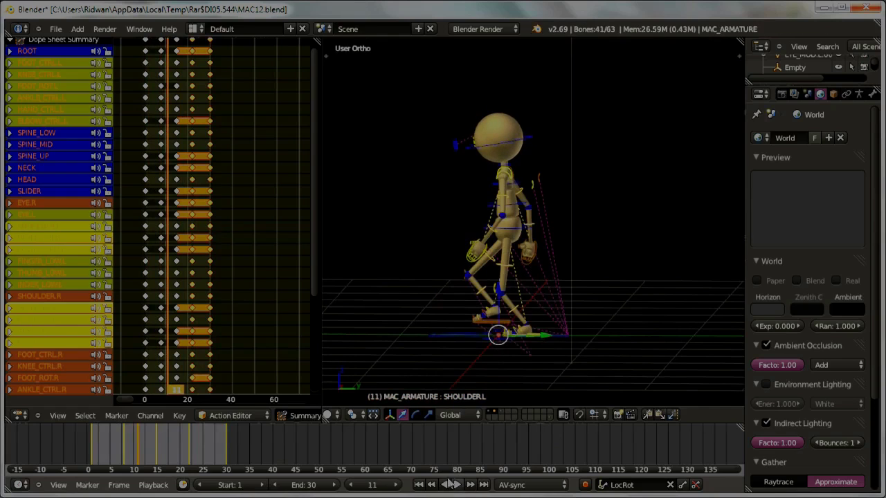
drag(8, 419, 63, 152)
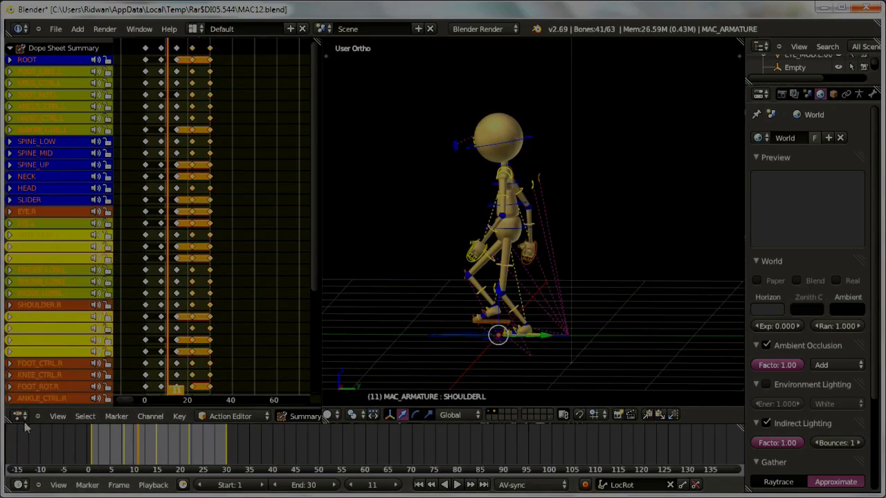
Split the dope sheet area again and turn the new lower editor into a Graph Editor
drag(8, 418, 50, 147)
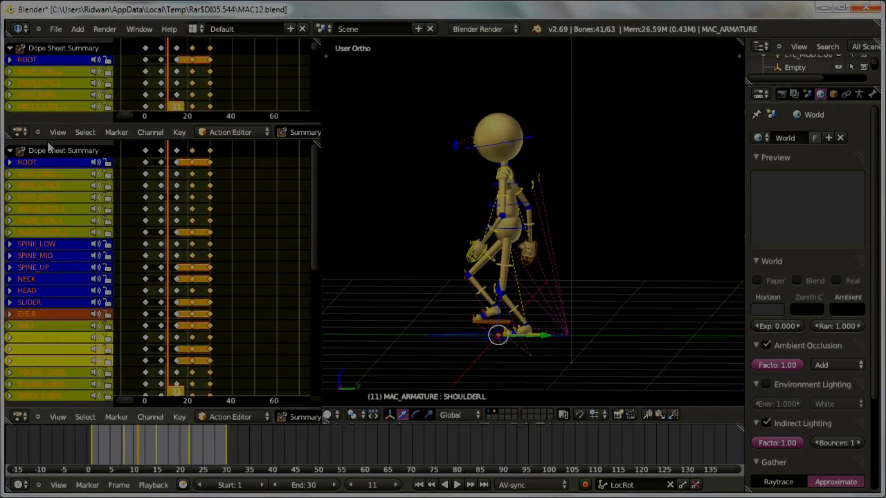
click(19, 416)
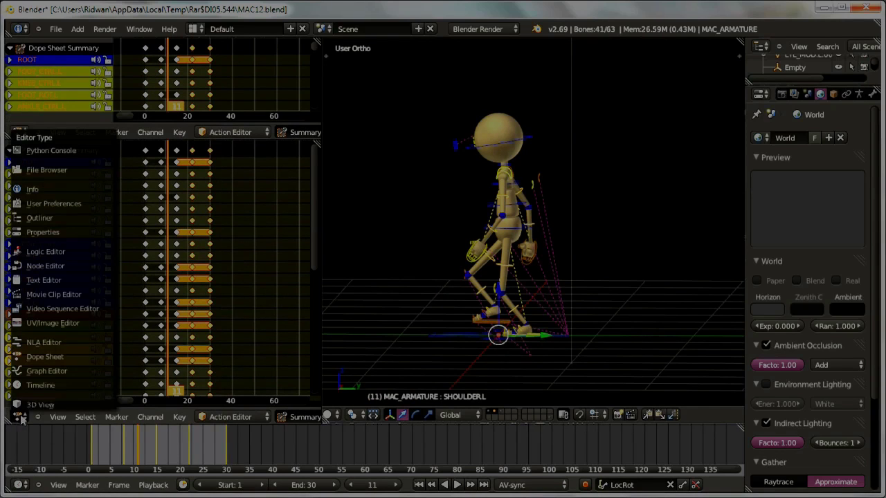
click(52, 371)
Zoom out and pan the Graph Editor to frame the curves around frame 0
mouse_move(268, 348)
ctrl+middle_down()
mouse_move(250, 341)
mouse_move(222, 360)
mouse_move(224, 389)
ctrl+middle_up()
scroll(230, 359, down, 2)
scroll(232, 356, down, 2)
scroll(232, 355, down, 1)
scroll(233, 356, down, 2)
scroll(232, 355, down, 1)
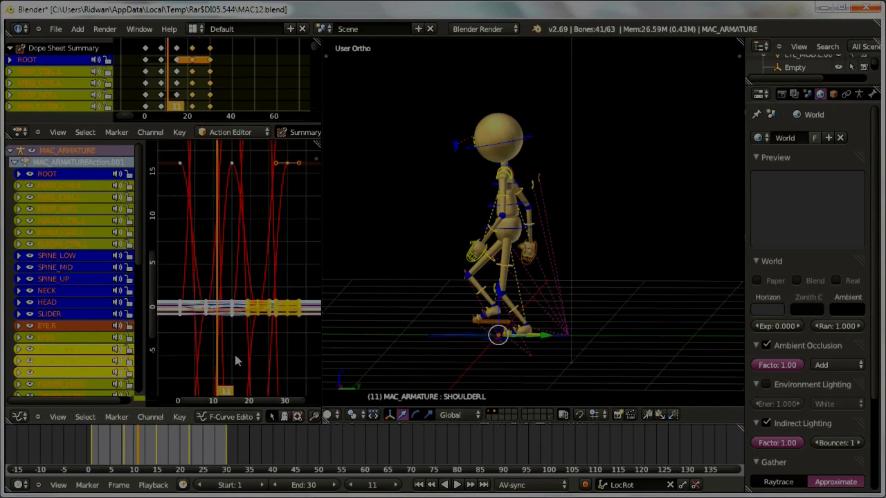
middle_drag(234, 352, 270, 364)
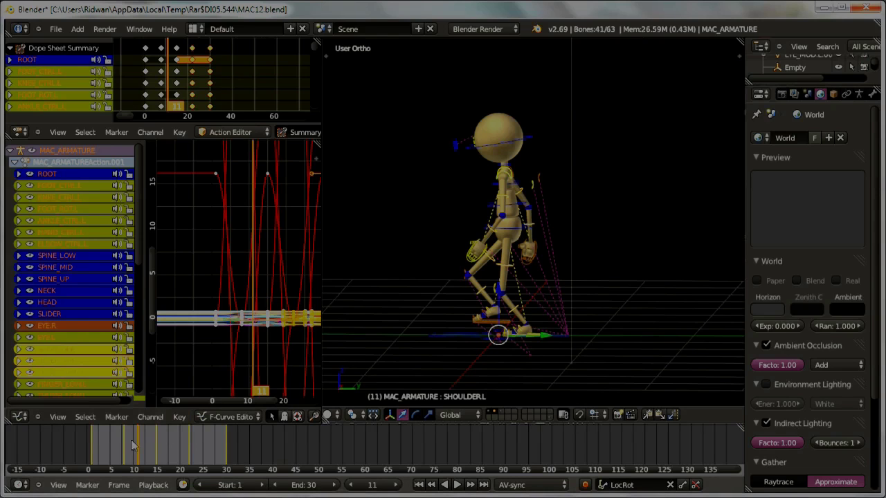
Scrub the timeline back to frames 3 and 4 to check the pose
drag(137, 448, 95, 455)
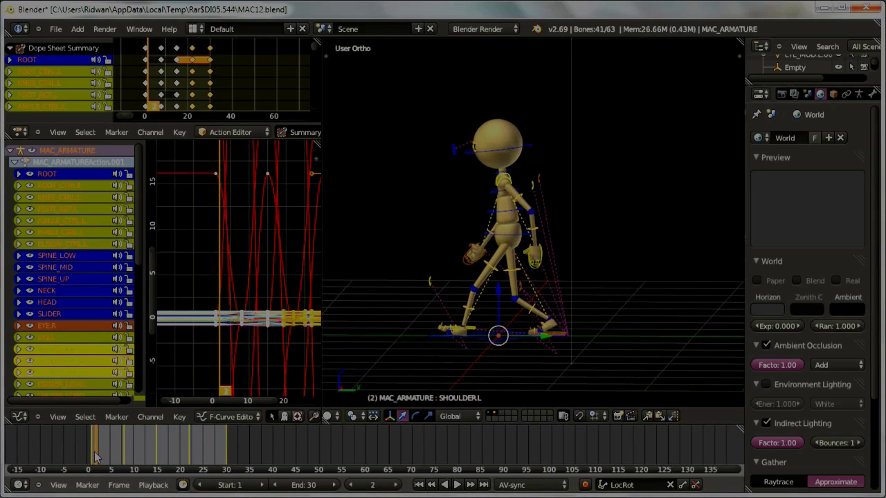
drag(99, 457, 104, 456)
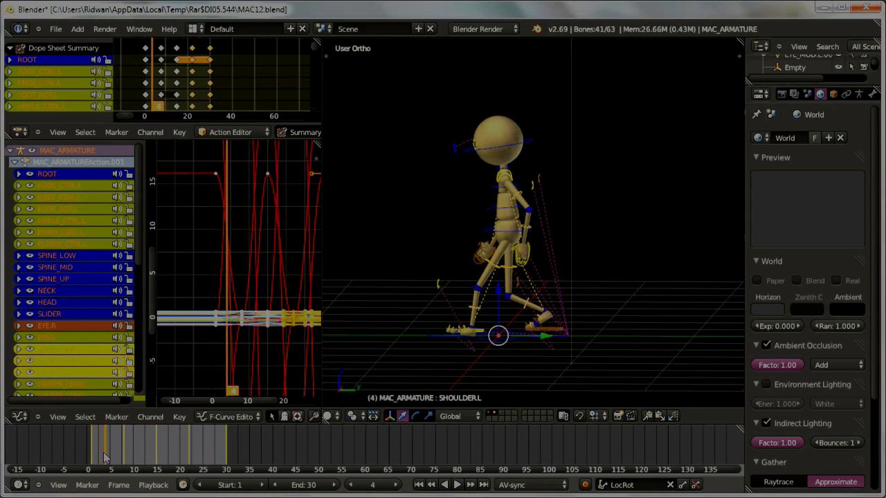
click(20, 416)
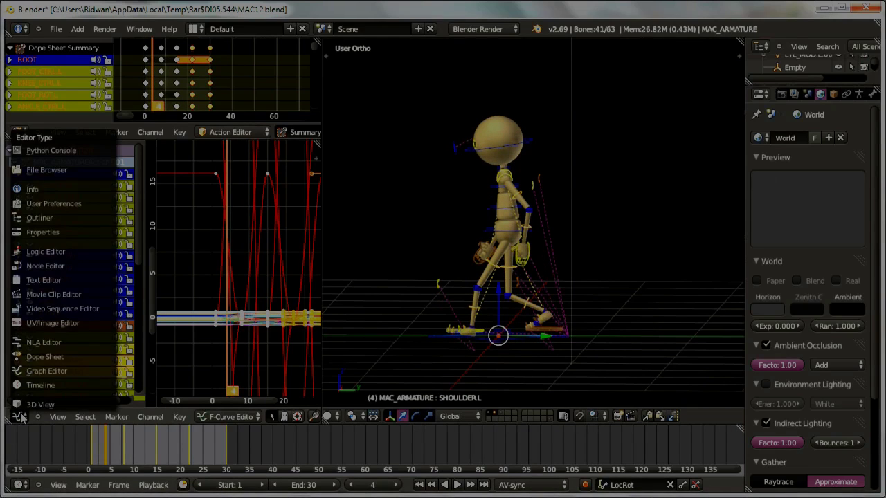
Orbit to a more frontal view of the mannequin and scrub the stride from frame 2 to 10
drag(104, 447, 93, 451)
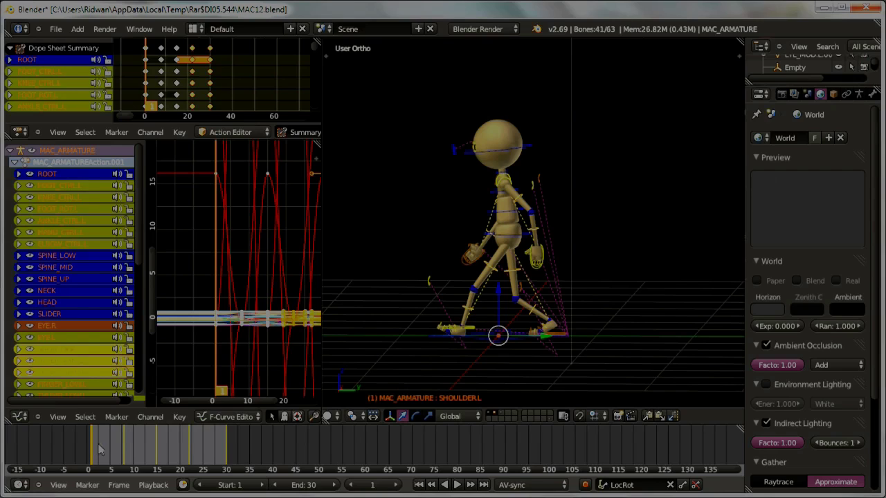
mouse_move(362, 379)
middle_down()
mouse_move(435, 340)
mouse_move(489, 339)
mouse_move(492, 320)
middle_up()
mouse_move(99, 457)
mouse_down()
mouse_move(221, 457)
mouse_move(99, 461)
mouse_move(213, 468)
mouse_move(93, 458)
mouse_up()
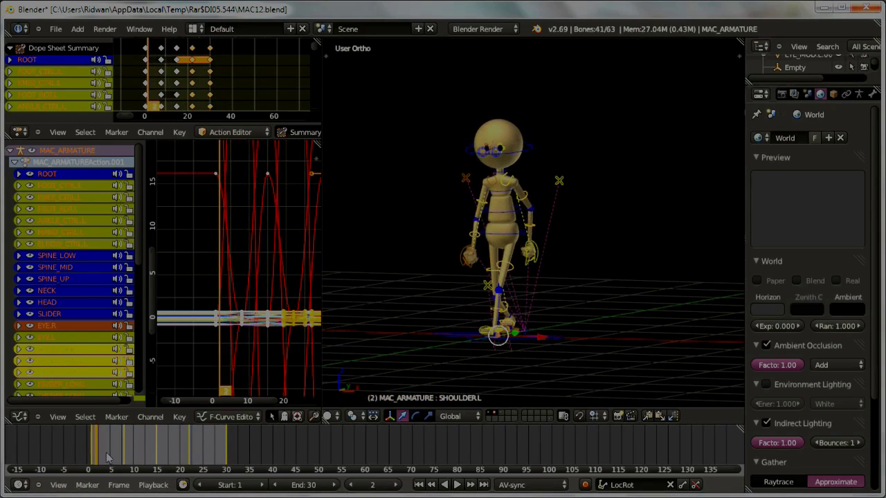
scroll(216, 374, down, 1)
scroll(218, 360, down, 3)
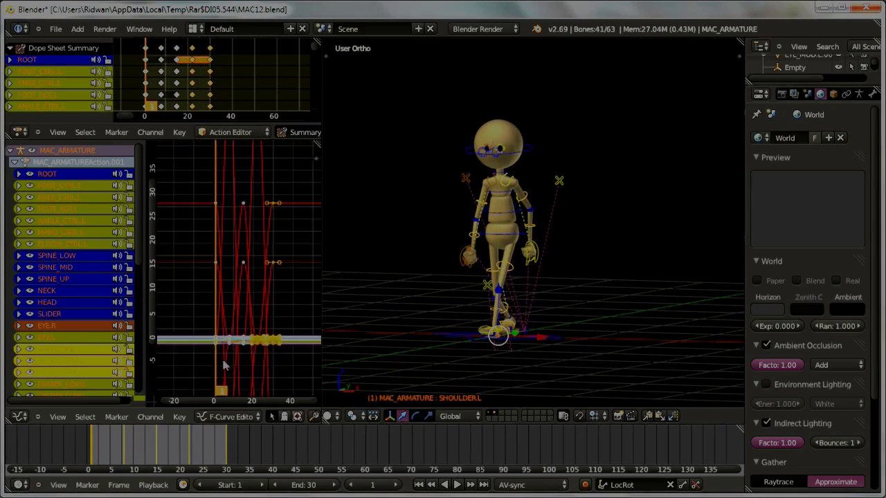
scroll(220, 337, up, 1)
scroll(222, 337, up, 1)
scroll(221, 337, up, 2)
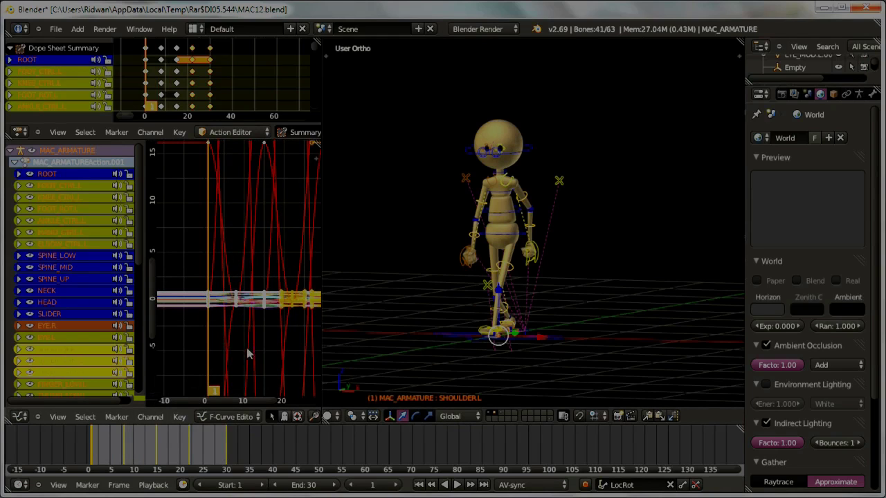
scroll(244, 353, down, 1)
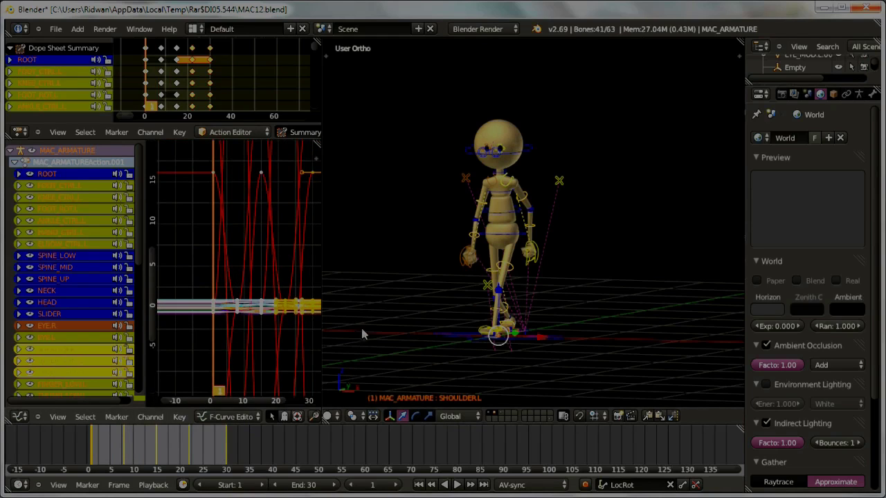
From a side view, select the FOOT_ROT.R bone in the viewport and zoom in on the foot
middle_drag(361, 334, 484, 334)
right_click(529, 331)
right_click(528, 335)
scroll(527, 335, up, 2)
scroll(522, 336, up, 2)
scroll(518, 338, up, 2)
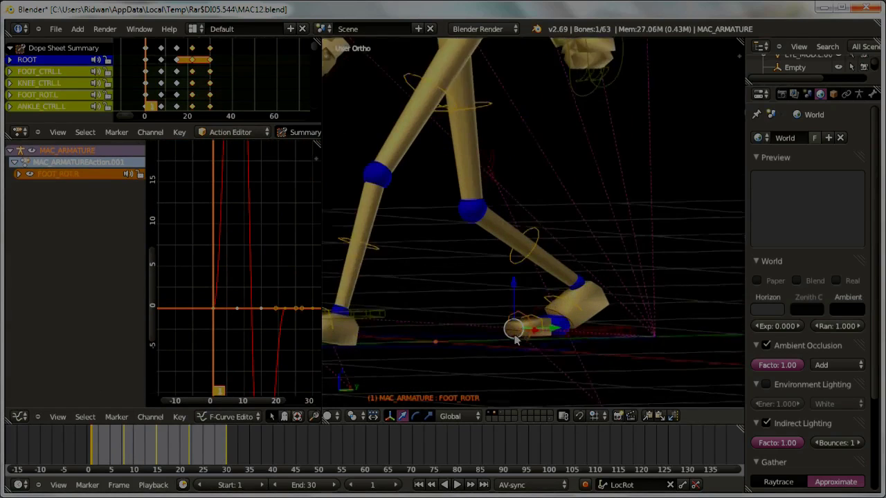
scroll(514, 339, up, 2)
scroll(233, 272, down, 2)
scroll(230, 278, down, 3)
scroll(228, 285, down, 2)
scroll(228, 285, up, 2)
scroll(228, 288, up, 2)
scroll(229, 289, up, 1)
scroll(230, 291, up, 1)
scroll(230, 291, up, 2)
scroll(254, 307, up, 1)
ctrl+scroll(239, 306, down, 2)
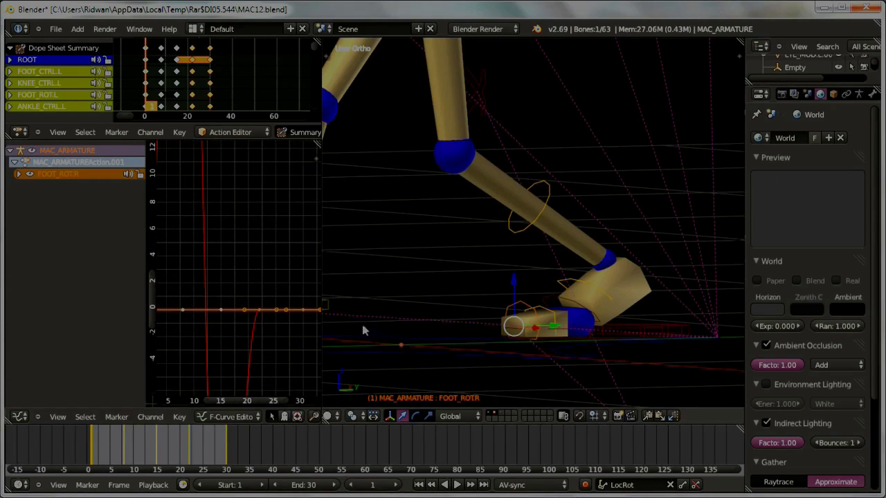
scroll(543, 358, up, 2)
scroll(510, 357, up, 2)
scroll(494, 362, up, 1)
scroll(291, 322, down, 1)
scroll(280, 316, down, 2)
scroll(267, 312, down, 1)
scroll(275, 312, down, 1)
scroll(277, 315, down, 1)
scroll(280, 316, up, 1)
Select the FOOT_ROT.R channel so only its curves show in the Graph Editor
click(292, 313)
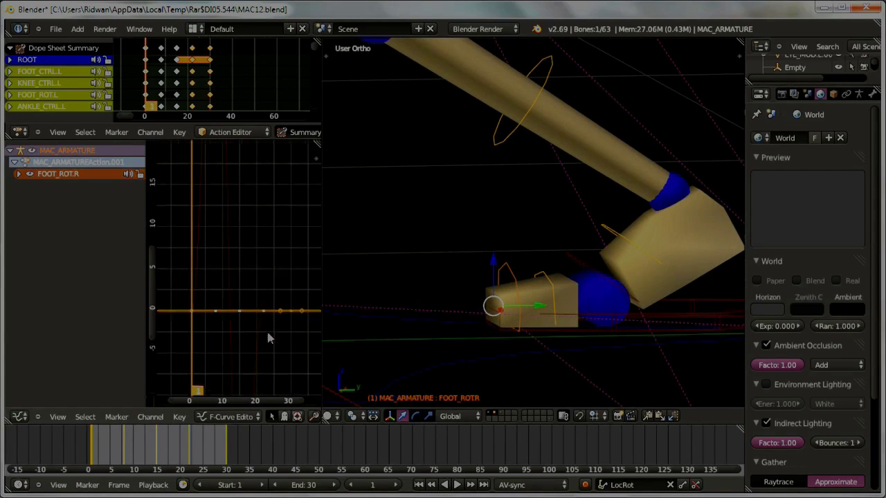
scroll(273, 335, down, 2)
scroll(498, 334, down, 2)
scroll(533, 336, down, 1)
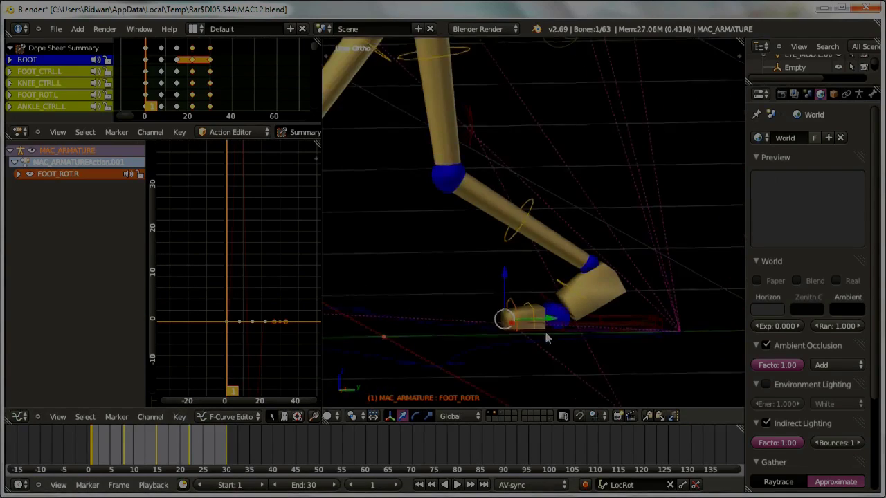
scroll(546, 337, down, 3)
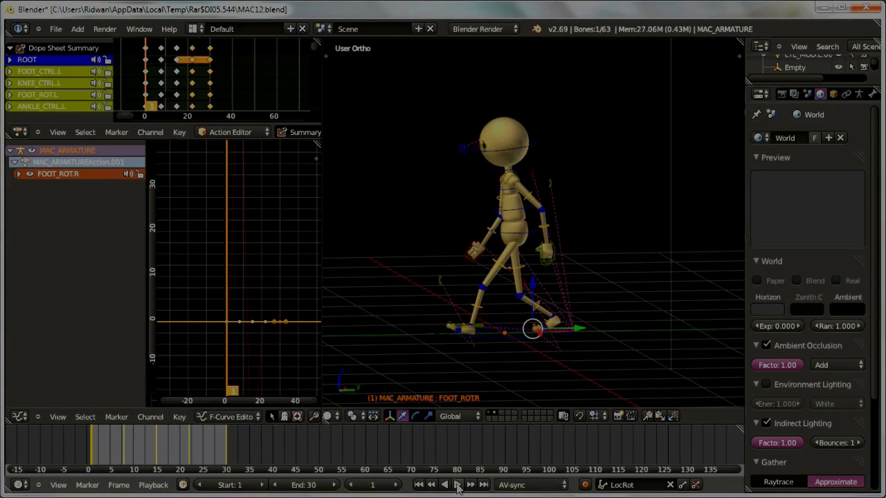
scroll(246, 343, up, 1)
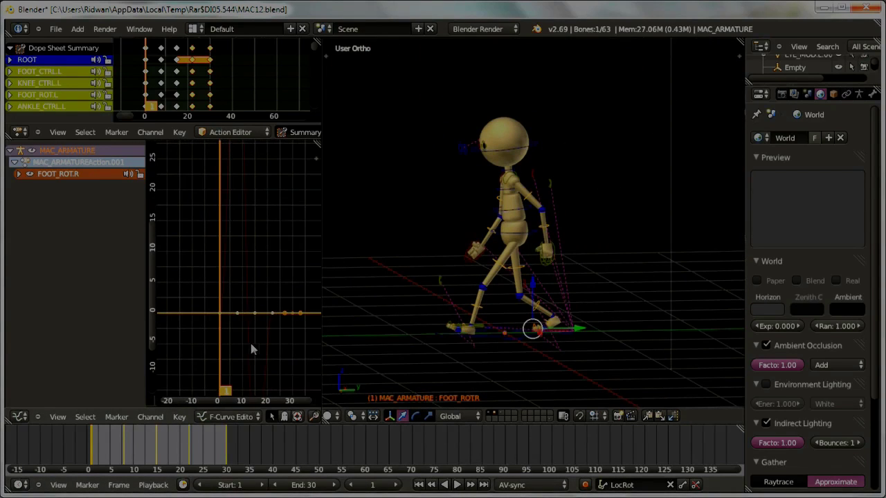
Set the FOOT_ROT.R keyframes to Linear interpolation via the Key menu, then start playback
click(181, 417)
mouse_move(214, 259)
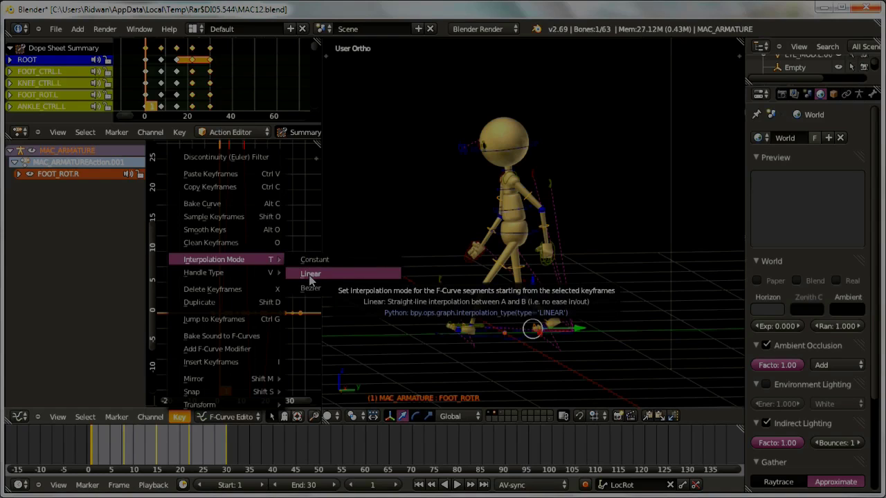
click(310, 274)
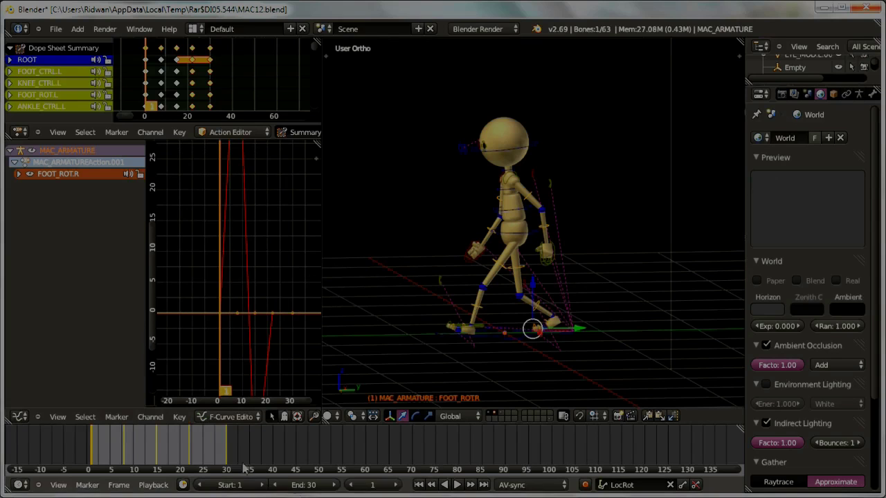
click(458, 485)
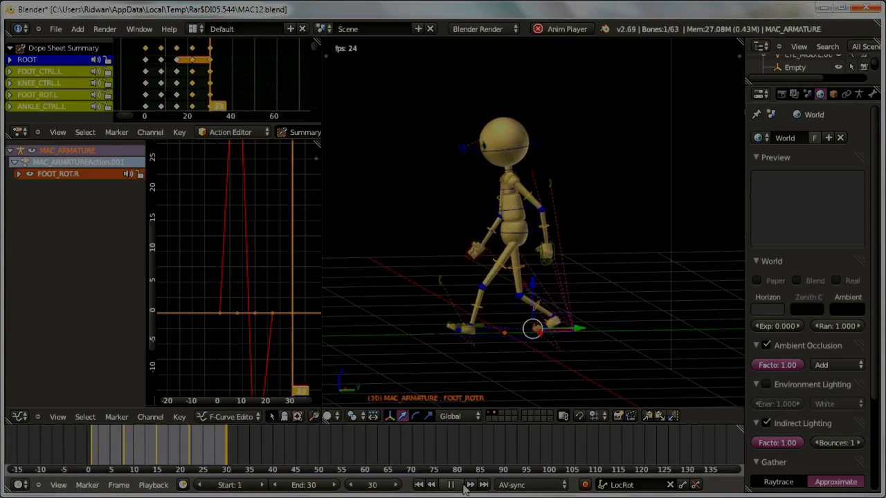
Stop playback, scrub to frame 18, then replay the walk and stop at frame 19
click(451, 484)
mouse_move(199, 463)
mouse_down()
mouse_move(128, 466)
mouse_move(133, 453)
mouse_move(94, 455)
mouse_up()
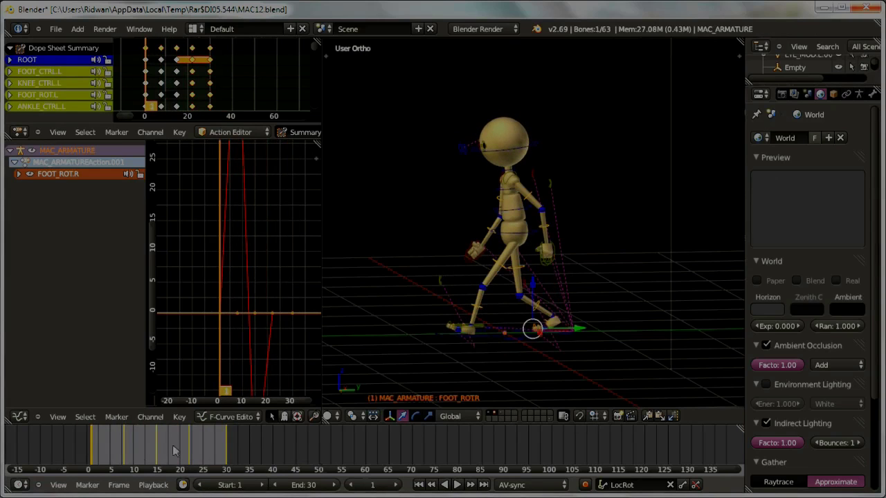
click(457, 484)
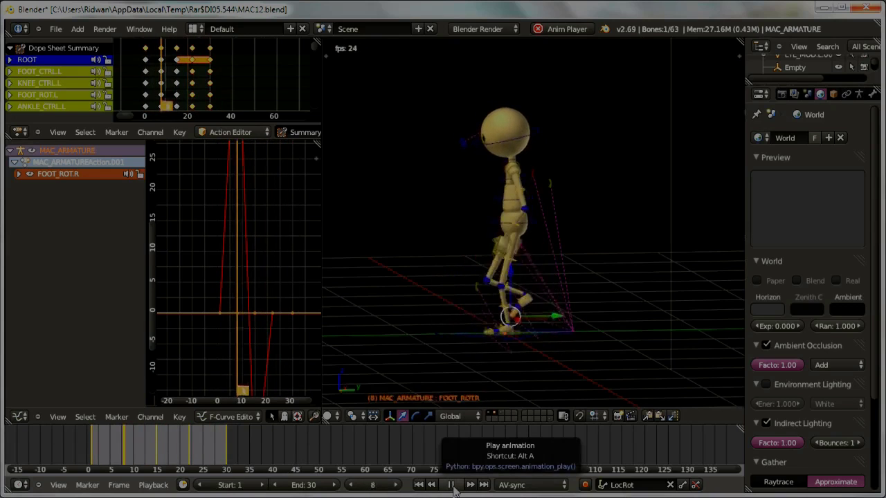
click(451, 485)
Rescale the Graph Editor to show the whole curve and deselect the foot rotation curve
scroll(219, 334, down, 3)
scroll(219, 333, down, 1)
ctrl+middle_drag(221, 342, 230, 335)
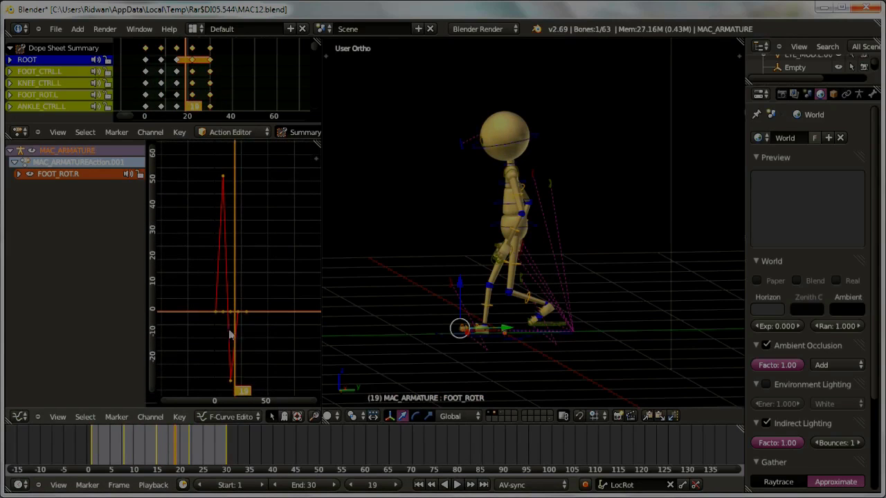
scroll(224, 328, up, 2)
scroll(219, 320, up, 2)
scroll(213, 312, up, 2)
right_click(197, 280)
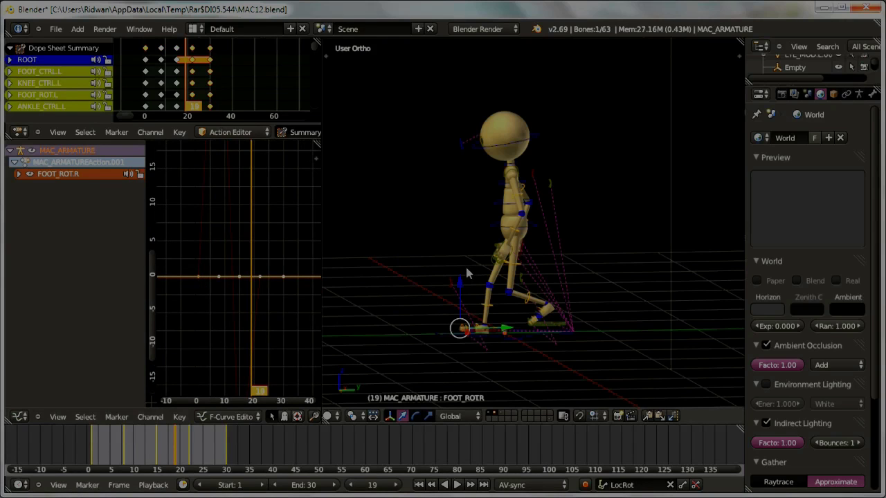
Switch the viewport to Front Ortho (Numpad 1) with the mannequin centred
scroll(465, 273, down, 4)
mouse_move(465, 273)
middle_down()
mouse_move(541, 271)
mouse_move(525, 282)
mouse_move(581, 285)
mouse_move(579, 276)
mouse_move(472, 269)
middle_up()
scroll(513, 274, up, 2)
scroll(515, 284, up, 2)
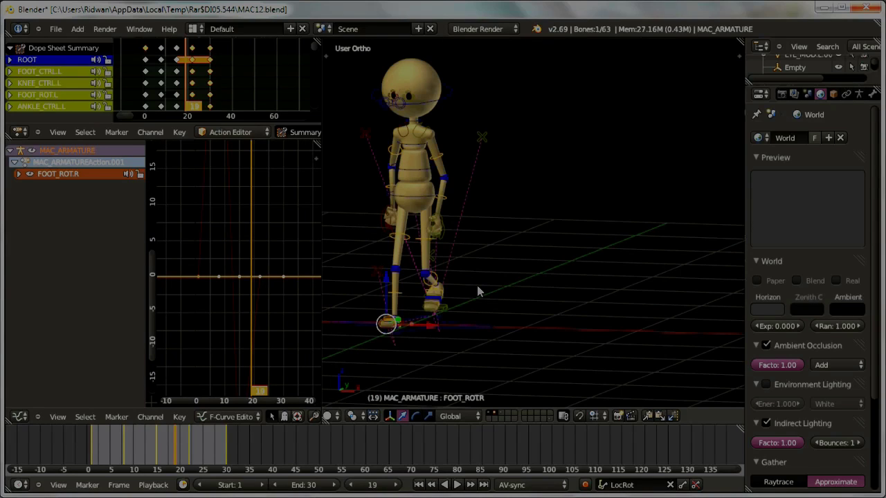
key(KP_1)
shift+middle_drag(474, 292, 525, 299)
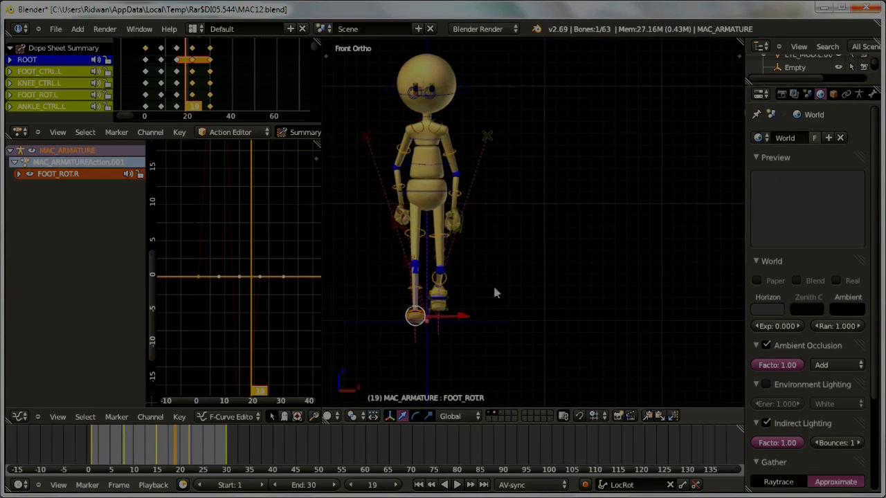